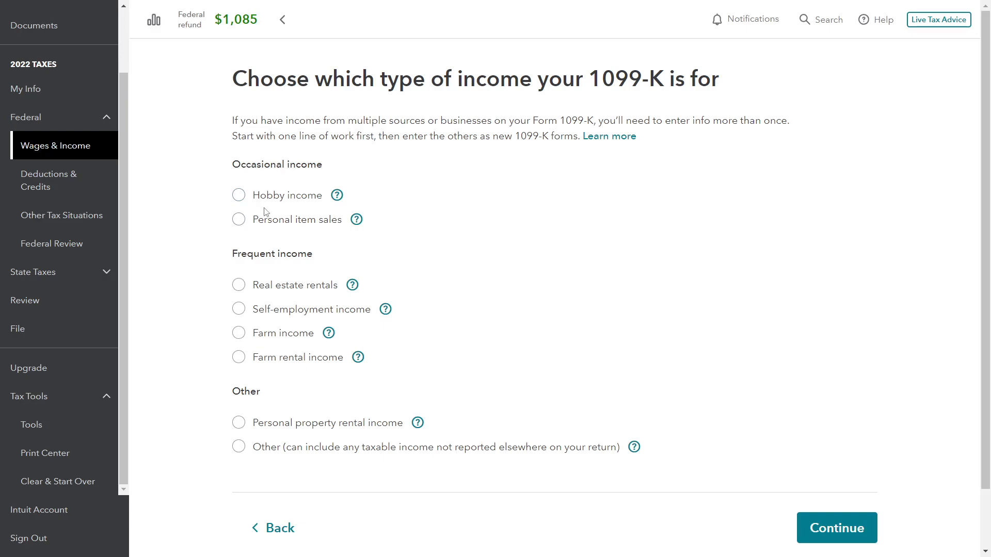
Classify the 1099-K income as personal item sales and enter Cash App as the filer along with the filer's federal ID number.
click(238, 221)
click(831, 539)
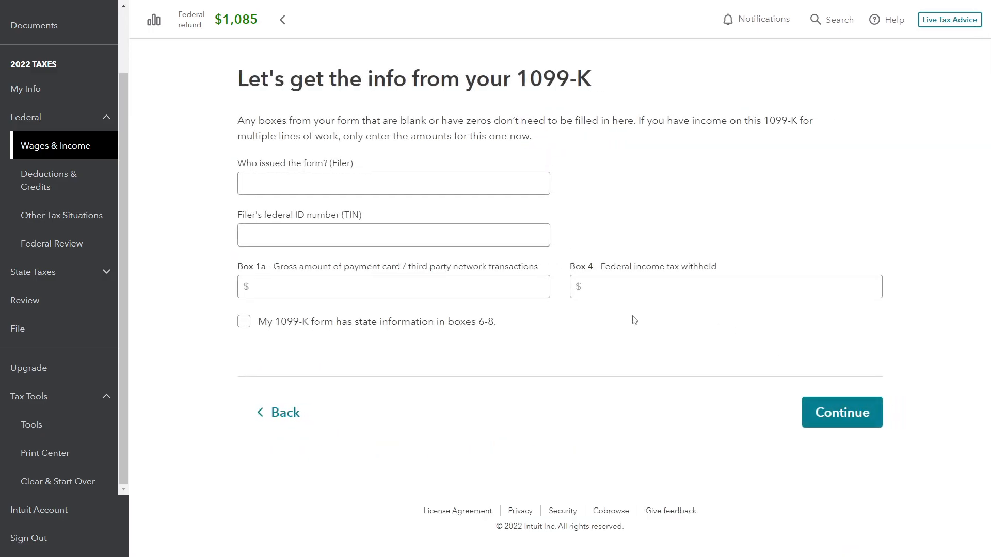
click(413, 189)
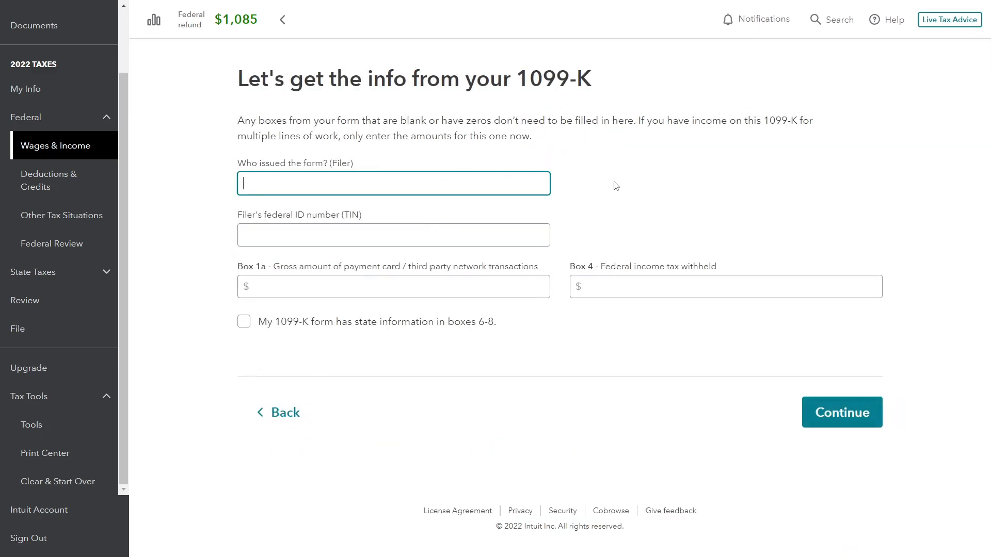
text(Cash App)
key(Tab)
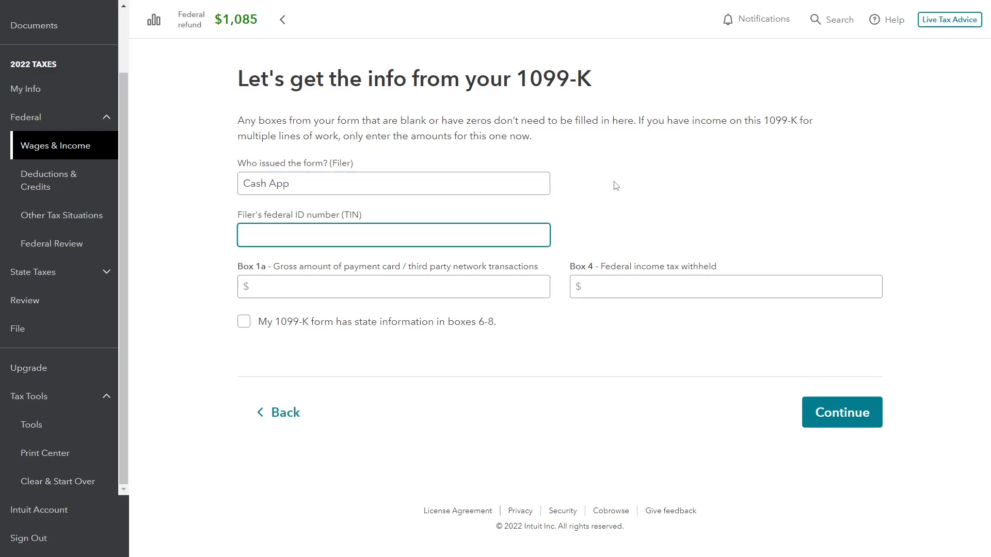
text(99-9999999)
key(Tab)
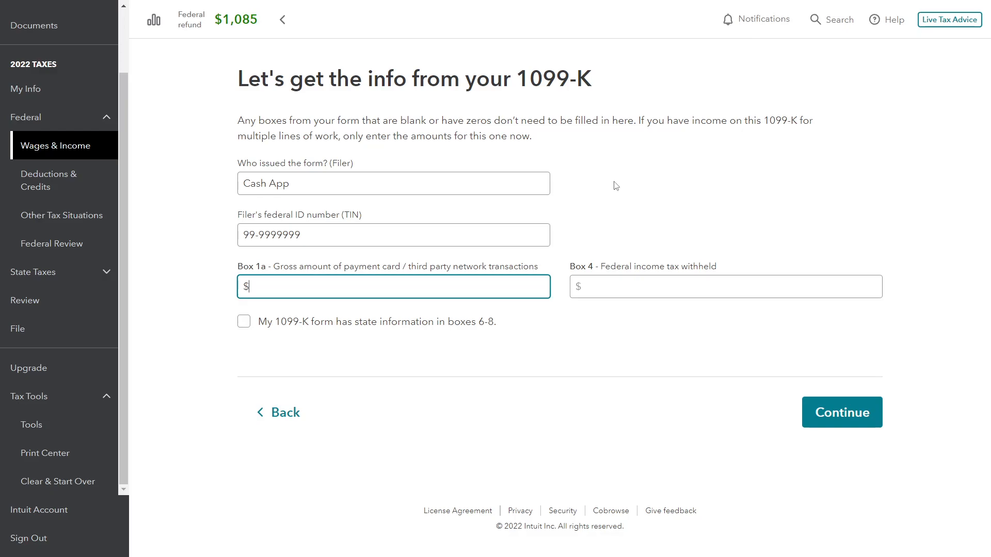
Enter $900 as the Box 1a gross amount and $0 as the Box 4 federal tax withheld, and submit the form.
text(900)
click(602, 282)
text(0)
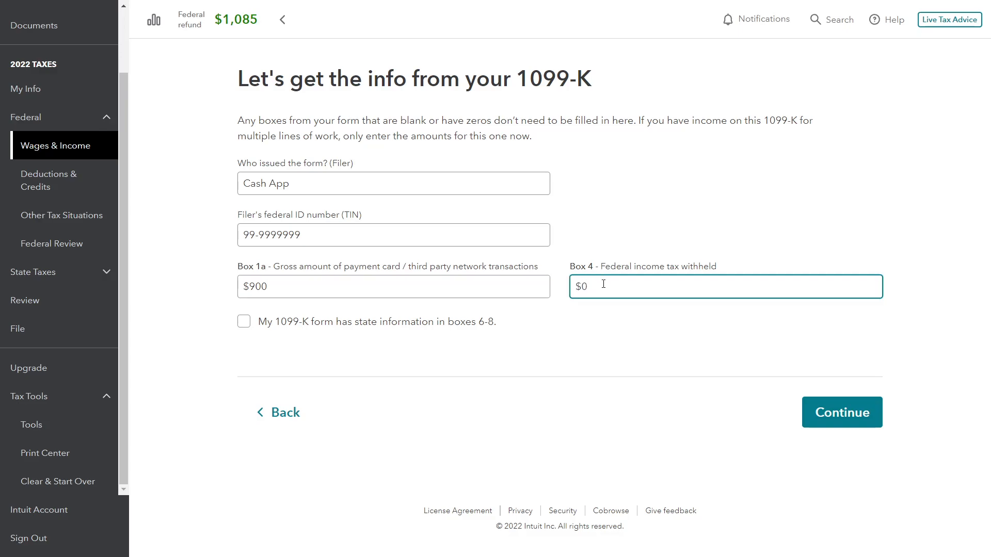
click(847, 420)
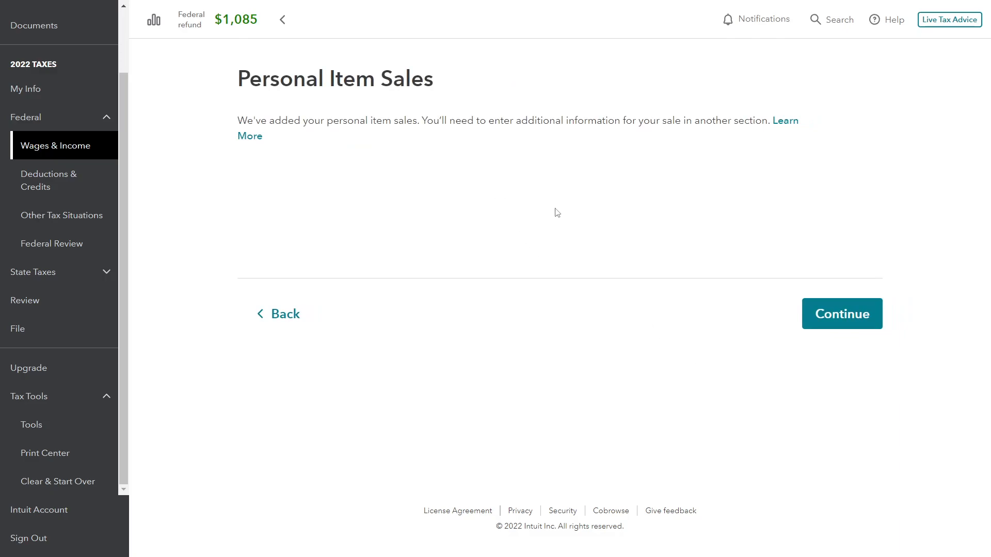
Read the help article on entering personal item sales from a 1099-K, and complete the 1099-K summary.
click(789, 125)
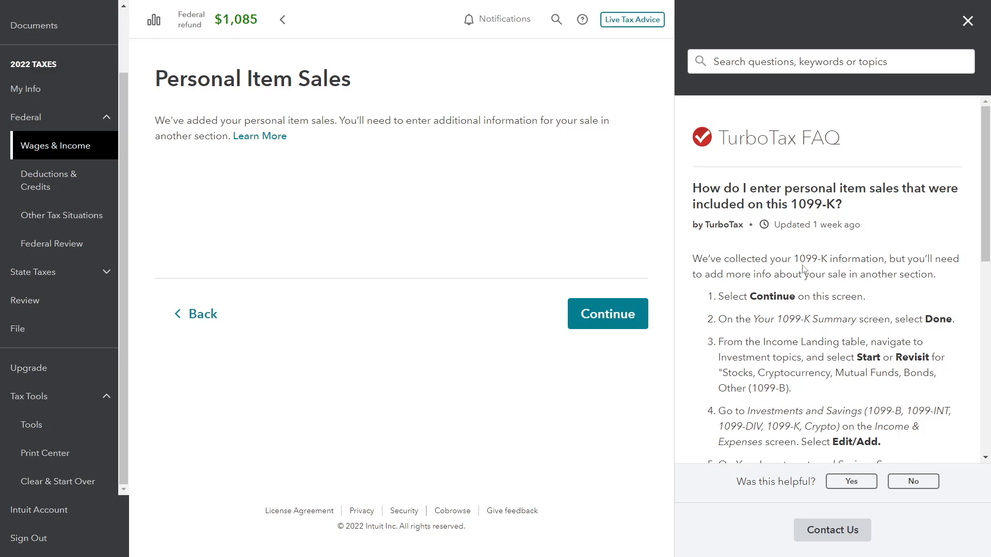
scroll(803, 268, down, 1)
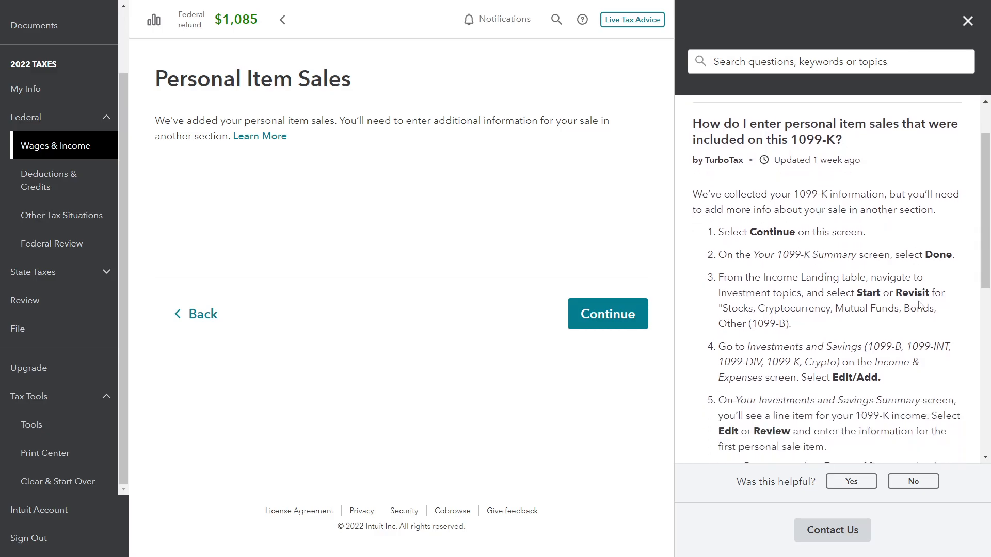
scroll(831, 237, down, 1)
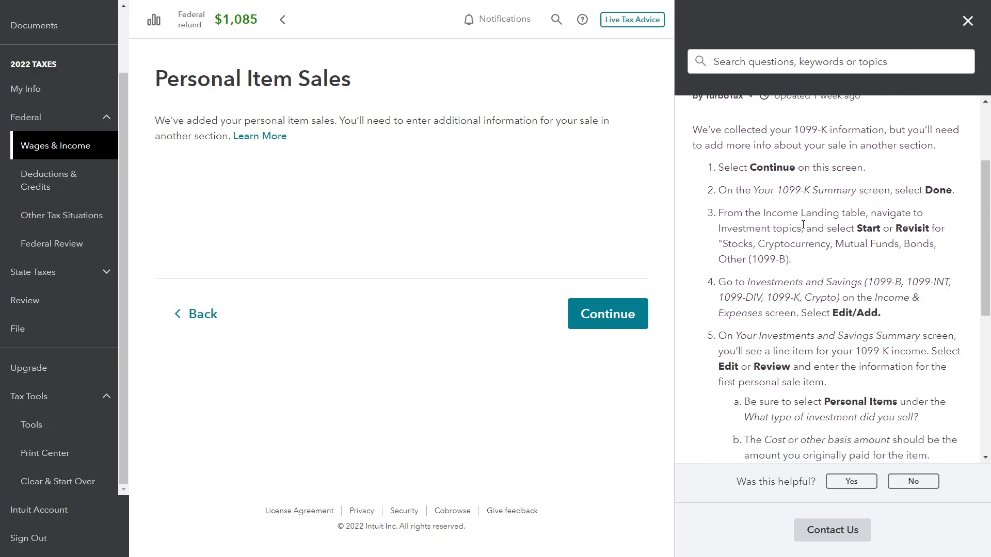
scroll(803, 225, down, 1)
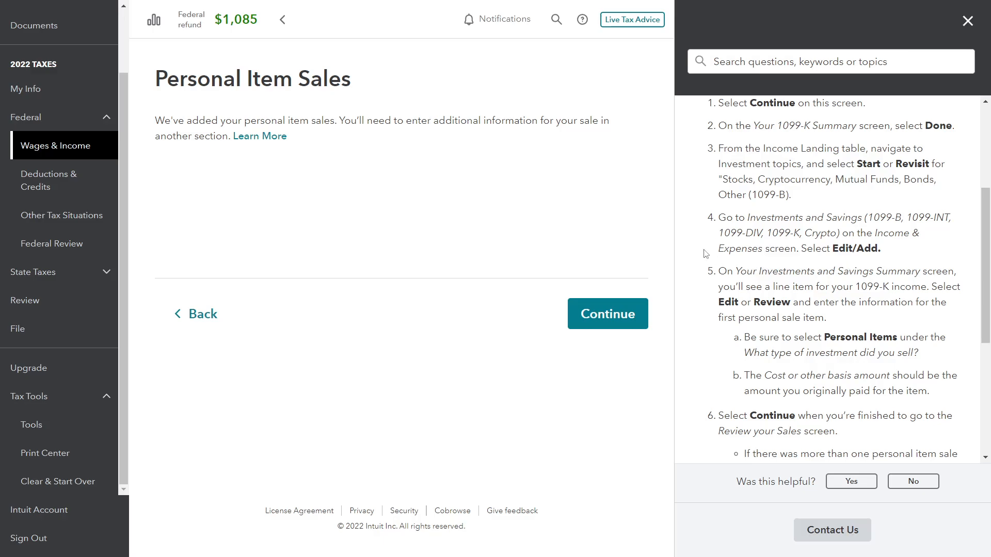
scroll(838, 298, up, 1)
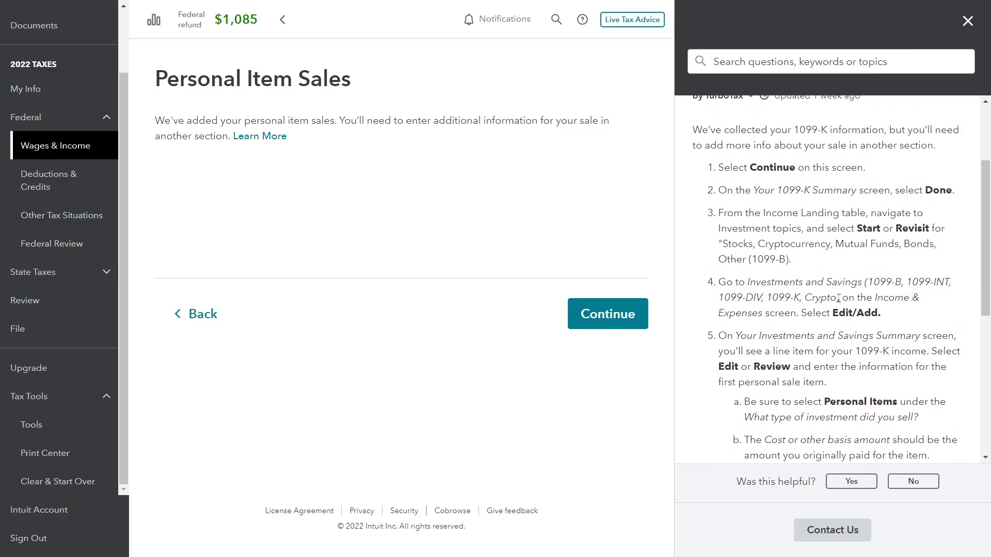
click(606, 322)
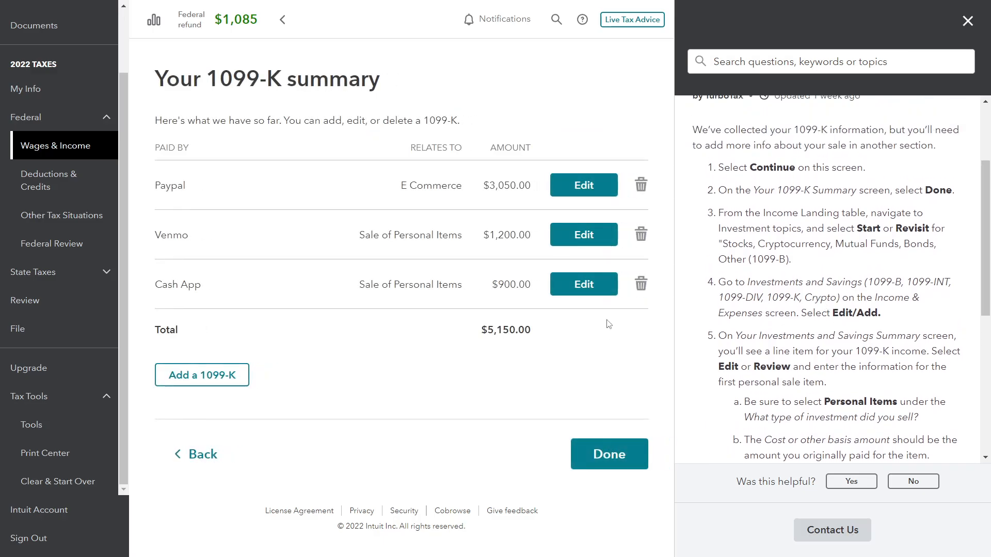
click(617, 454)
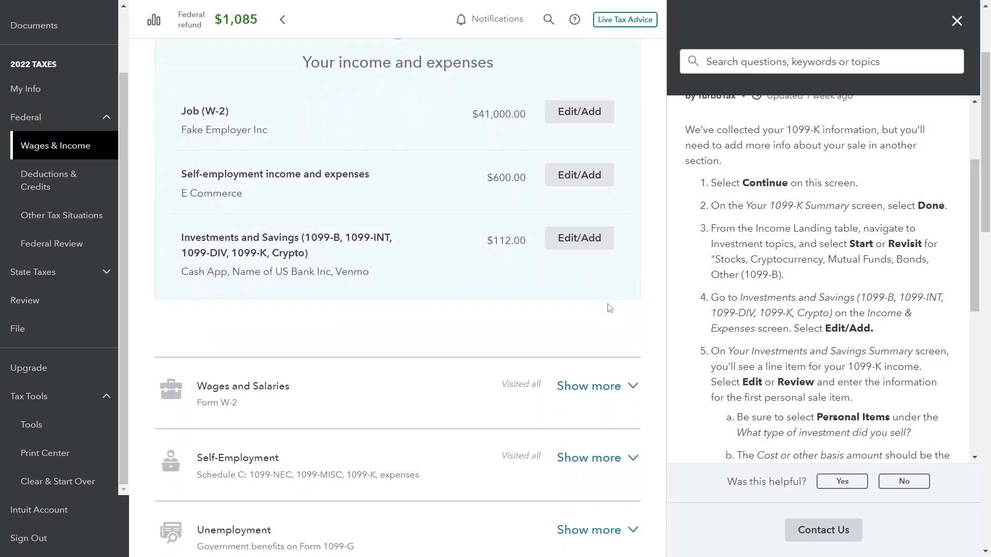
Revisit the Stocks, Cryptocurrency, Mutual Funds, Bonds, Other (1099-B) topic under Investments and Savings.
scroll(607, 309, down, 3)
click(609, 285)
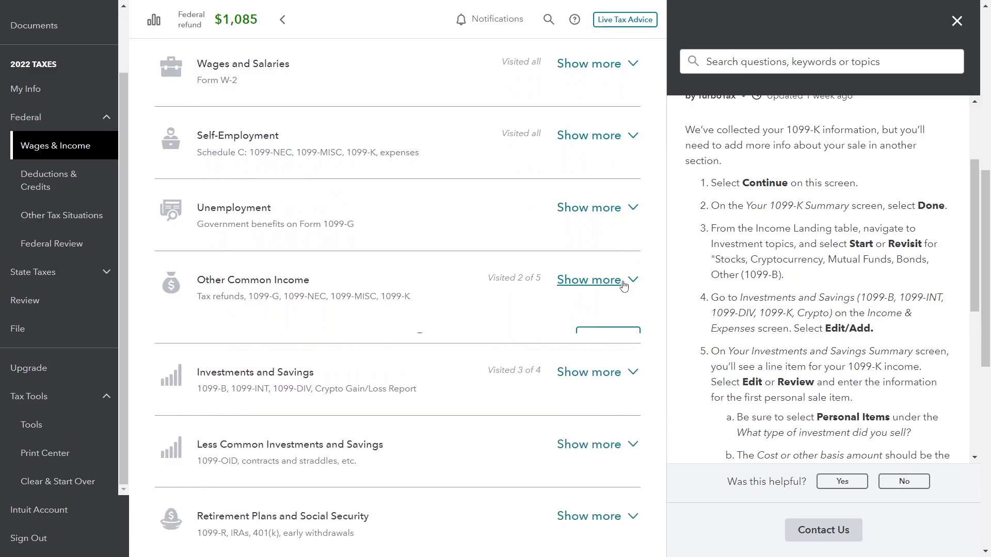
scroll(608, 287, down, 2)
scroll(608, 287, down, 1)
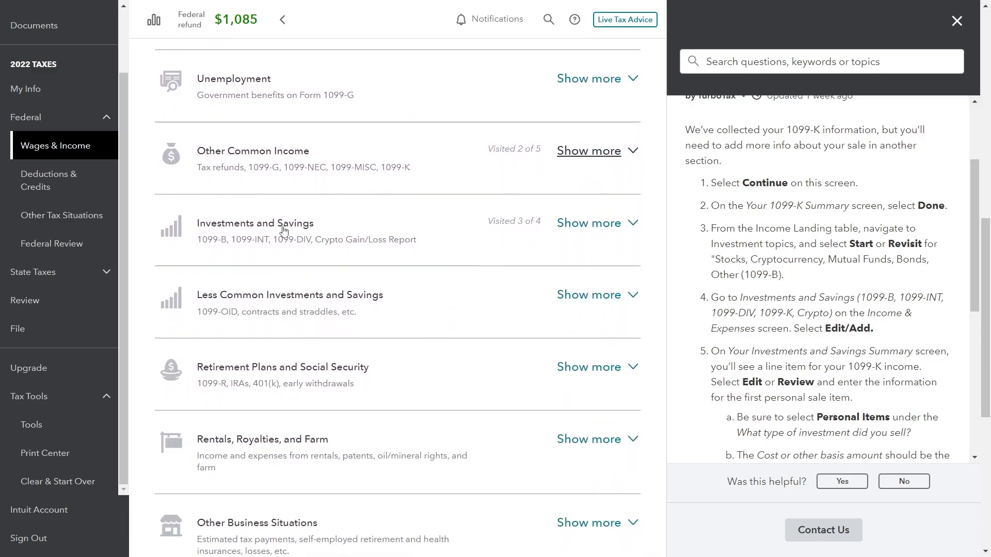
click(632, 222)
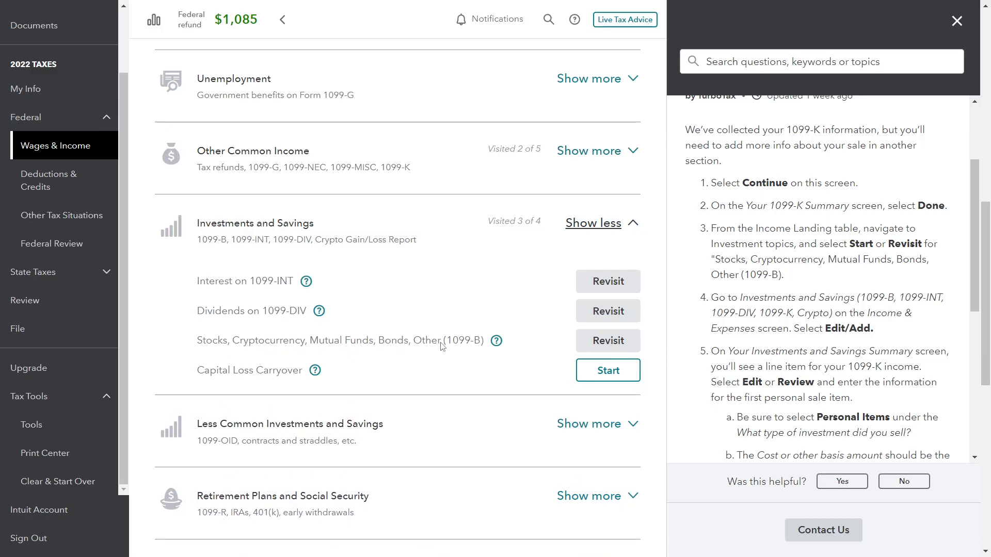
click(609, 340)
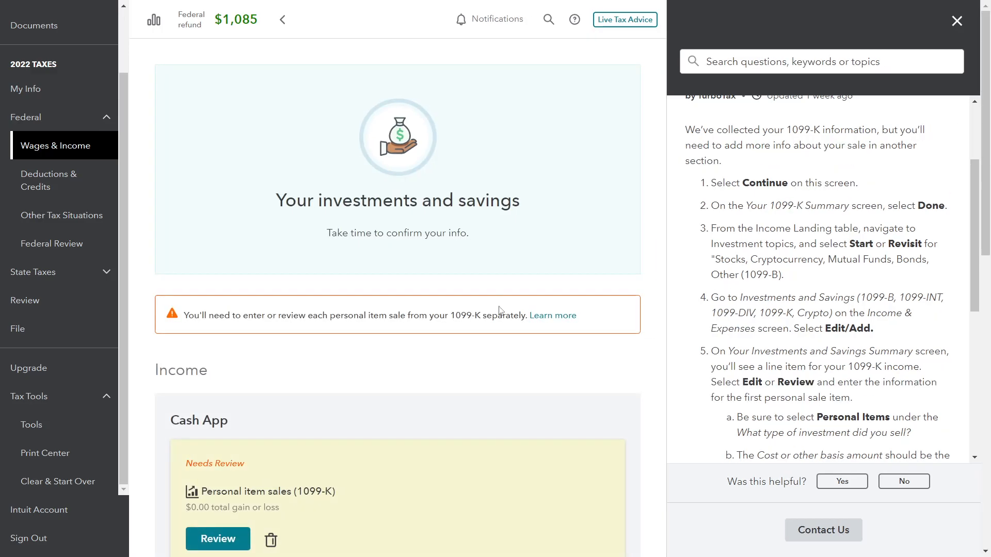
Start the review of Cash App's personal item sales (1099-K) entry and close the help article.
scroll(500, 310, down, 1)
scroll(500, 310, down, 1)
scroll(500, 310, down, 1)
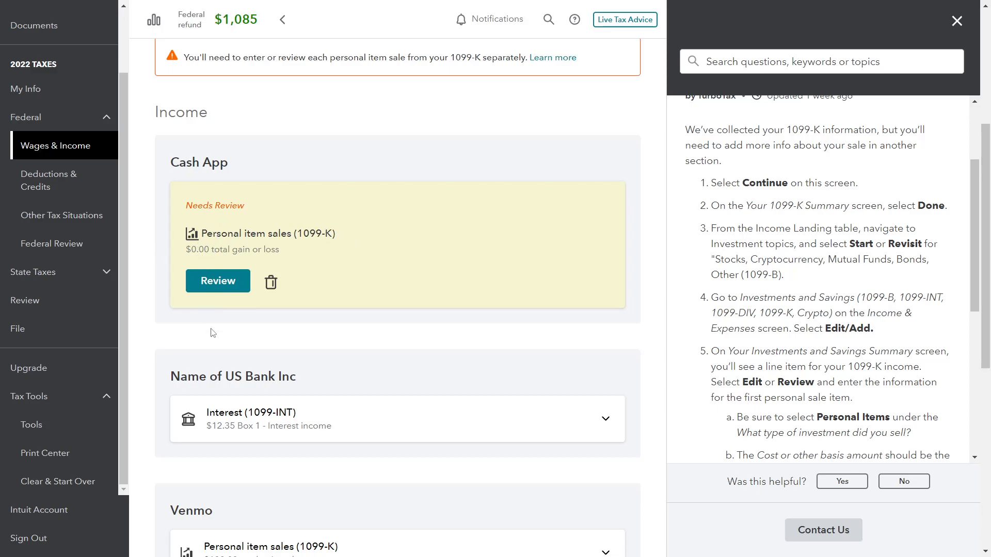
click(217, 285)
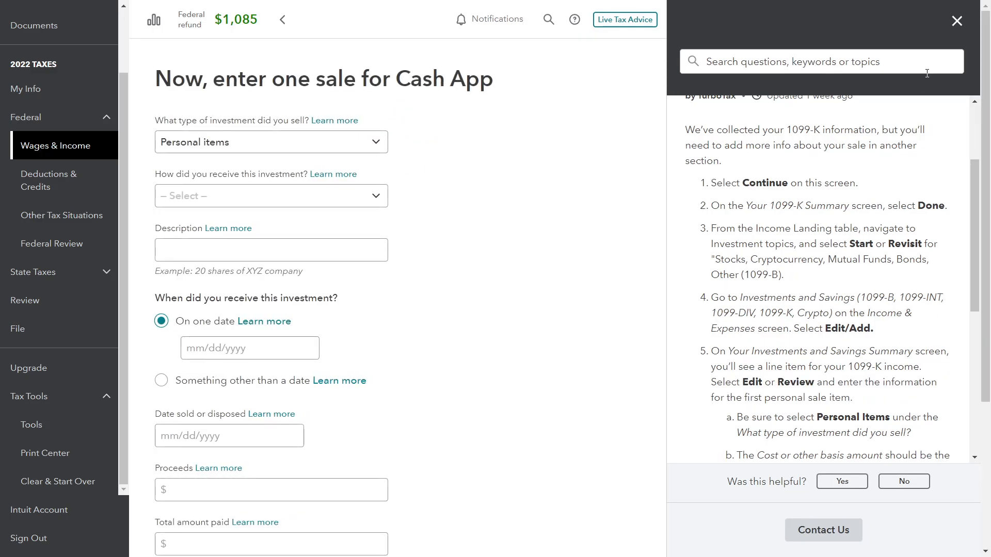
click(955, 21)
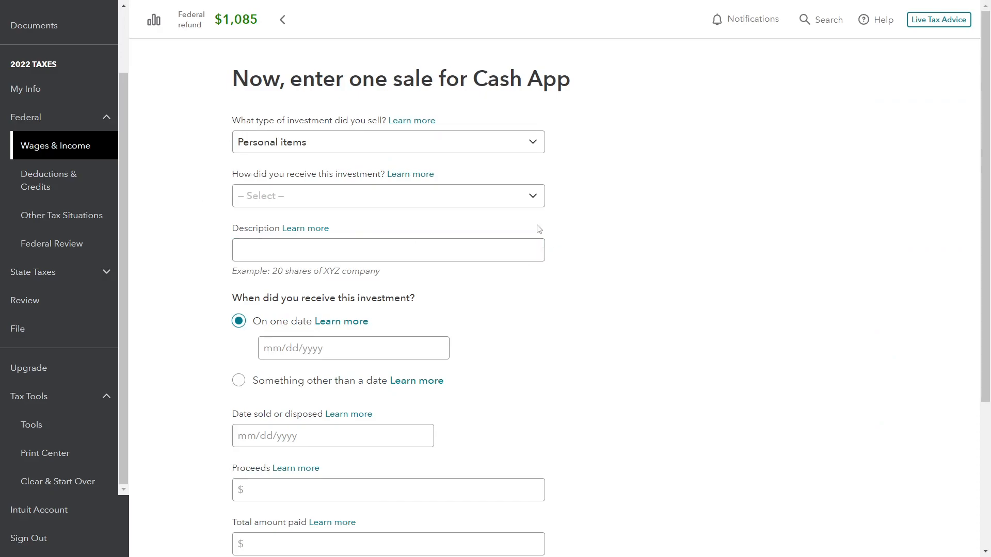
Keep Personal items as the investment type, choose "I purchased it" as how it was received, and describe it as Couch.
click(274, 147)
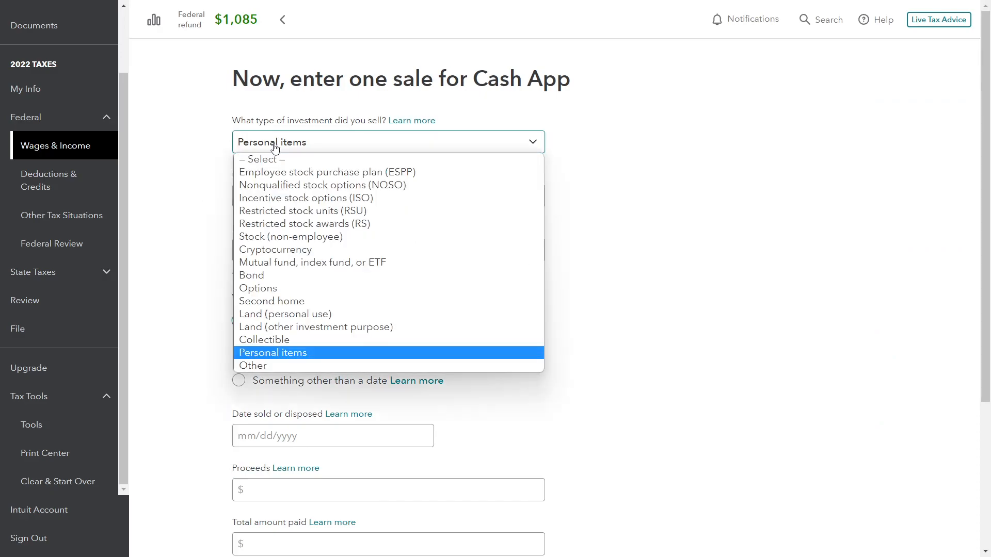
click(274, 147)
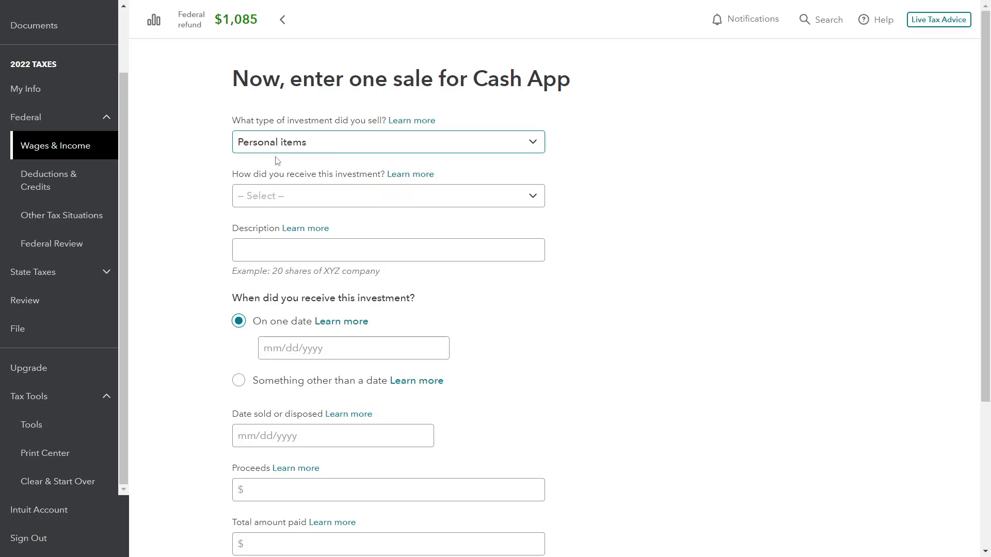
click(296, 198)
click(296, 226)
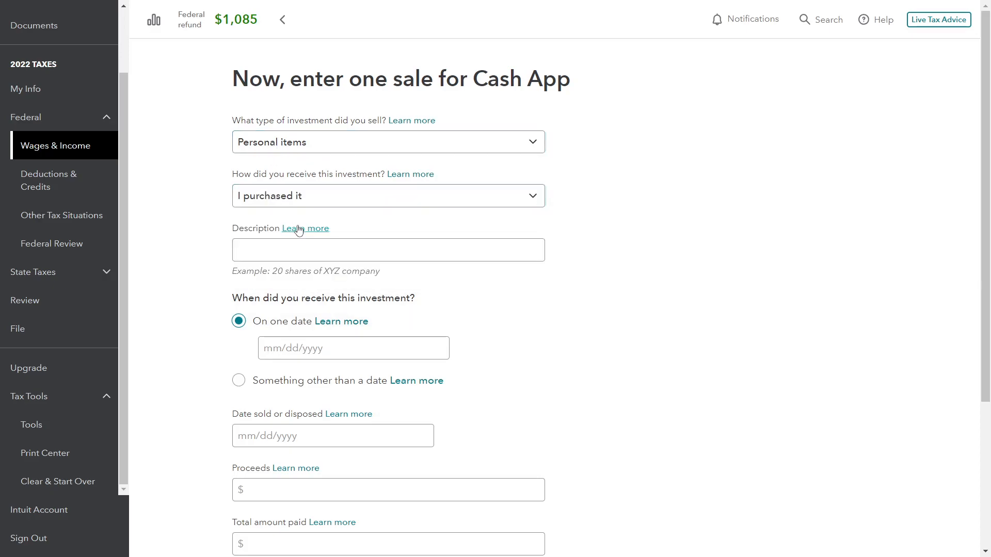
click(408, 256)
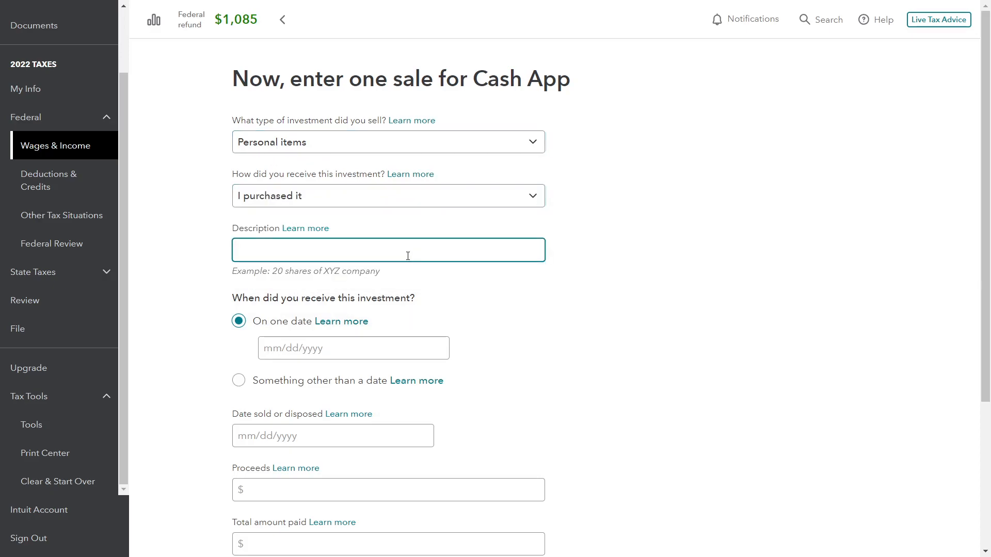
text(Couch)
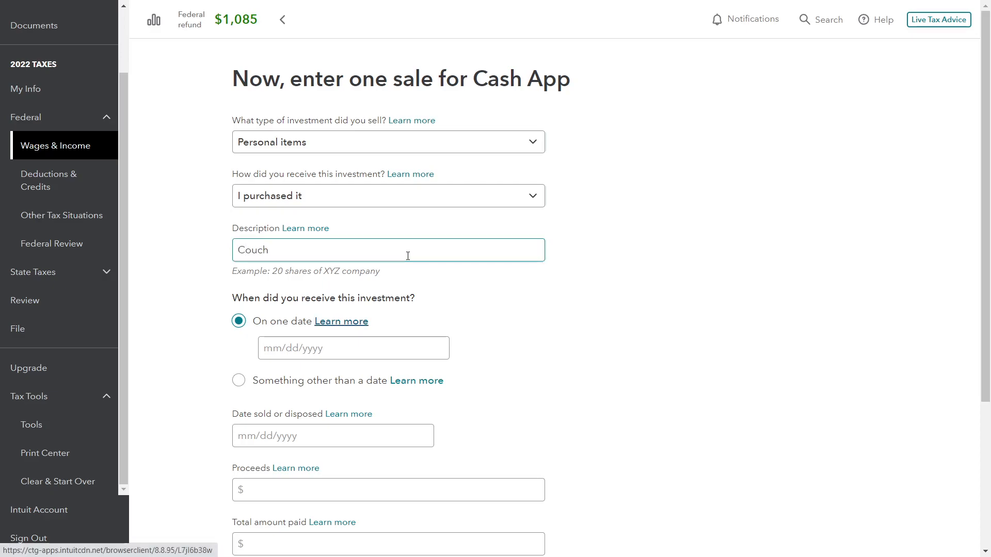
Enter 07/01/2016 as the single date on which the couch was received.
click(330, 355)
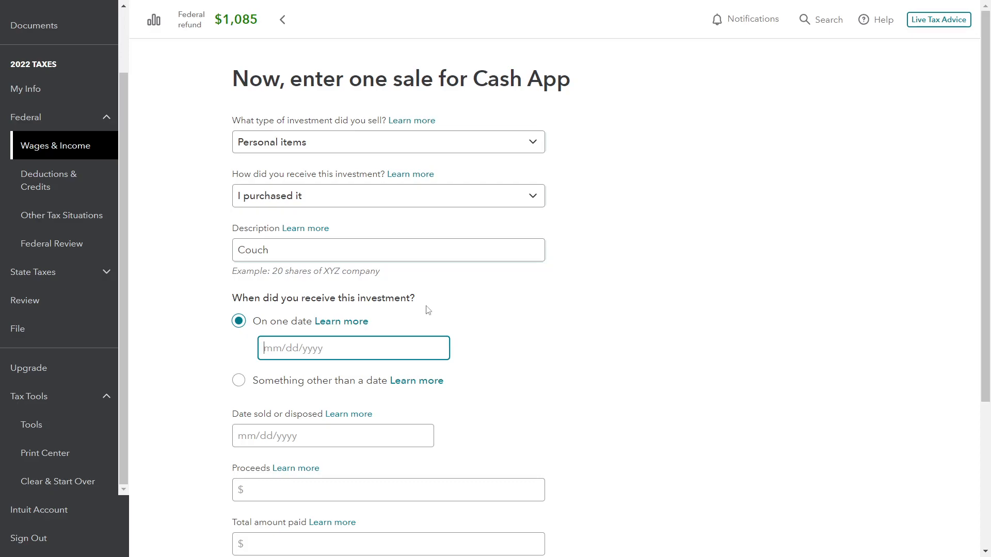
text(01/0)
key(BackSpace)
key(BackSpace)
key(BackSpace)
key(BackSpace)
text(07/01/2016)
scroll(542, 383, down, 1)
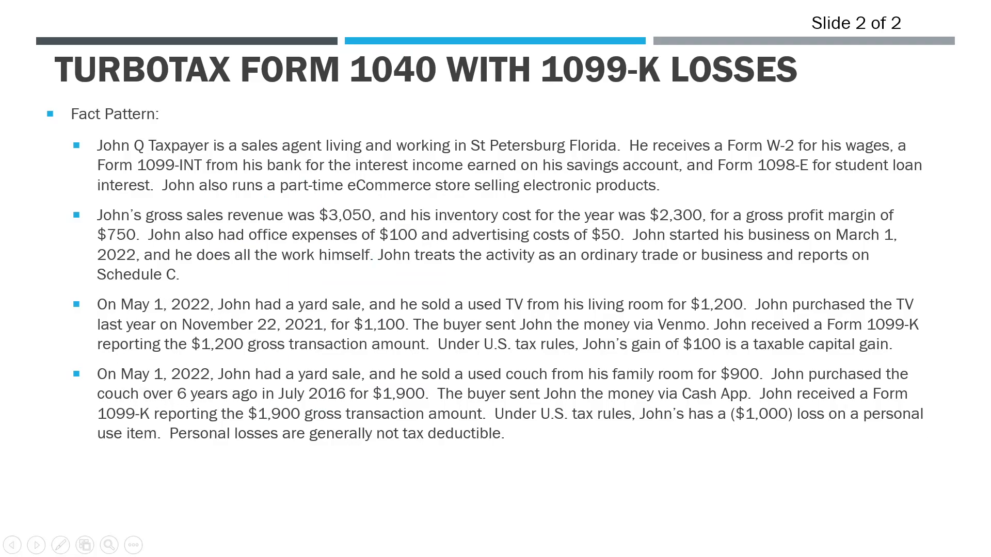
Switch from the fact-pattern slide back to TurboTax and enter 05/01/2022 as the date the couch was sold.
key(alt+Tab)
click(294, 374)
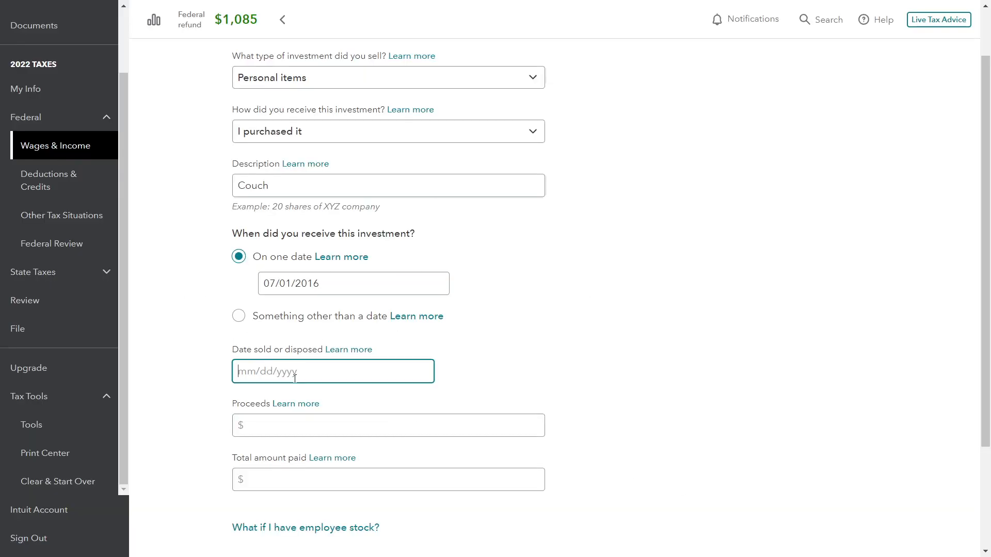
text(05/01/2022)
Enter $900 as the couch sale proceeds and $1,900 as the total amount paid.
click(341, 425)
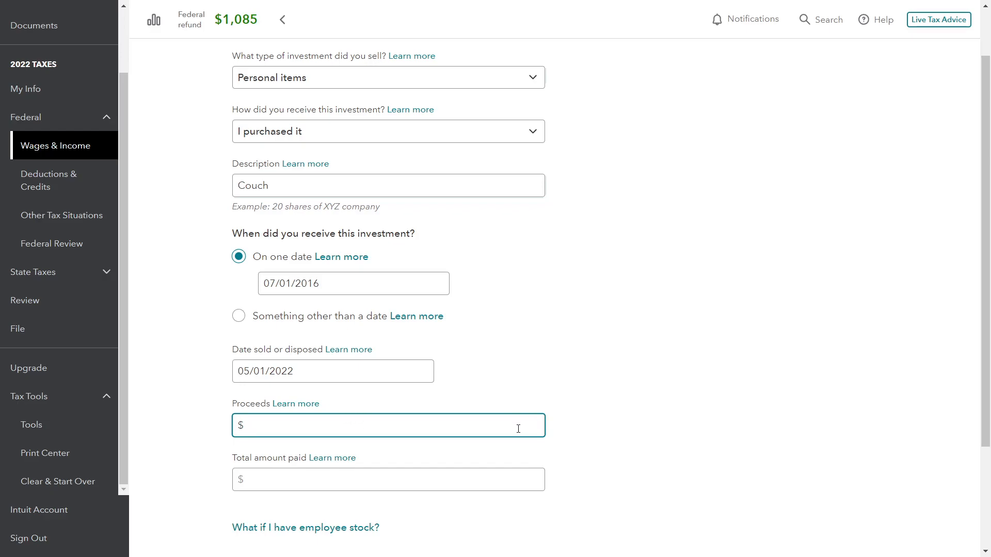
text(900)
key(Tab)
key(Tab)
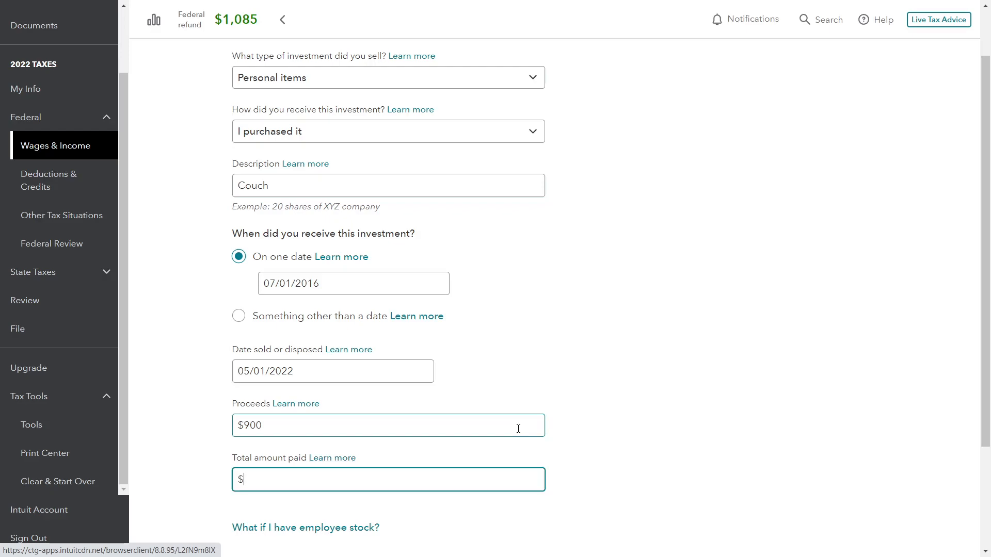
text(1)
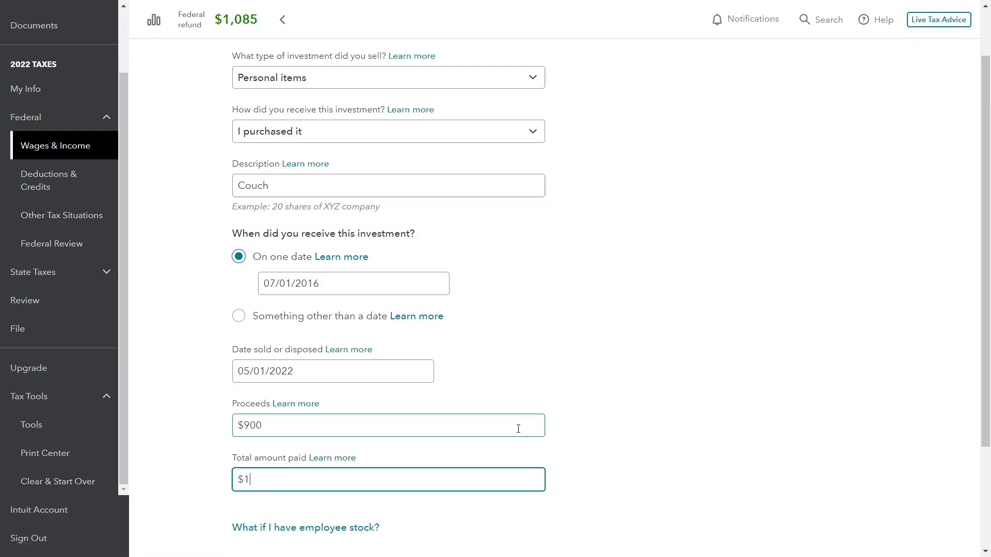
text(,900)
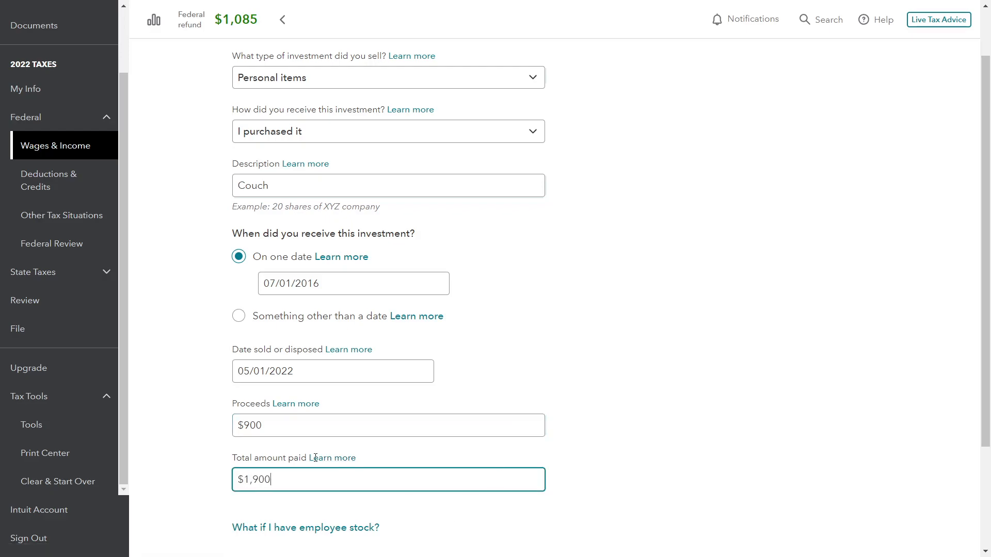
Submit the couch sale details and declare that none of the listed situations apply to this sale.
click(743, 383)
scroll(352, 464, down, 3)
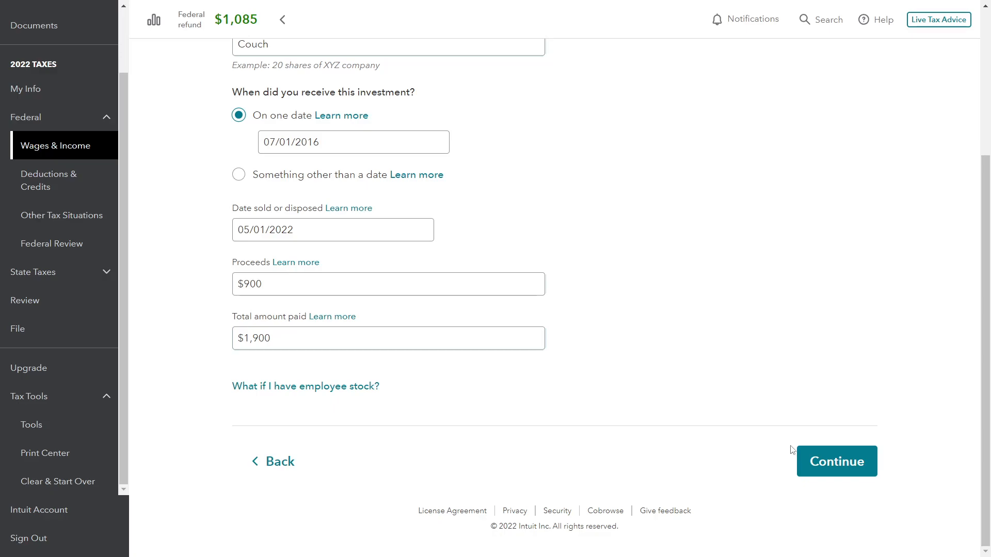
click(818, 462)
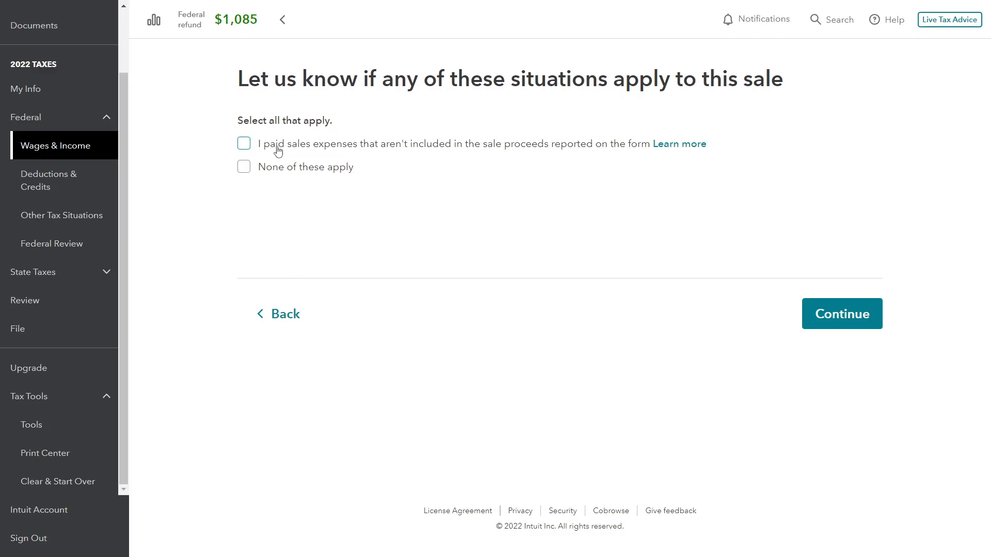
click(244, 168)
click(824, 318)
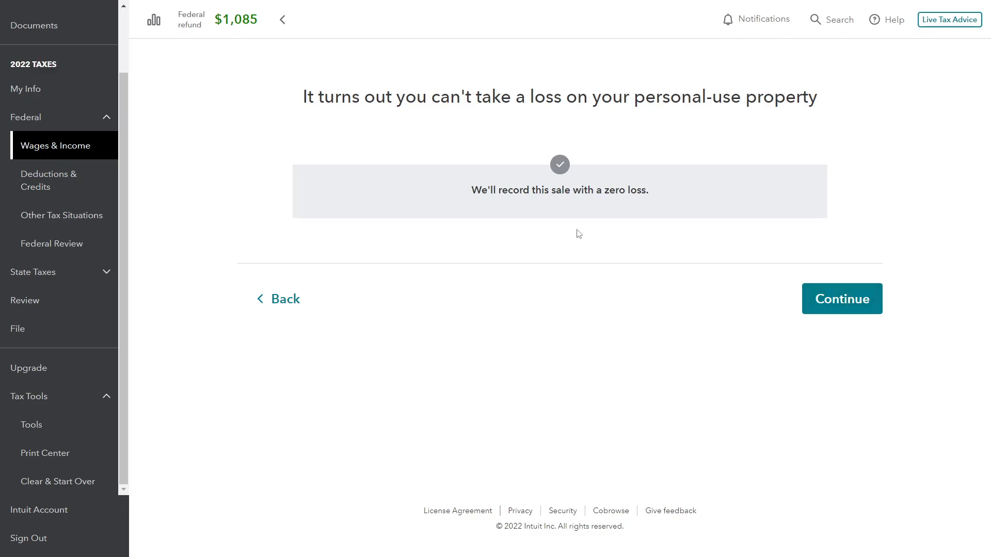
Accept the zero-loss treatment of the couch, finish the Cash App sales review and confirm the investments and savings summary.
click(865, 304)
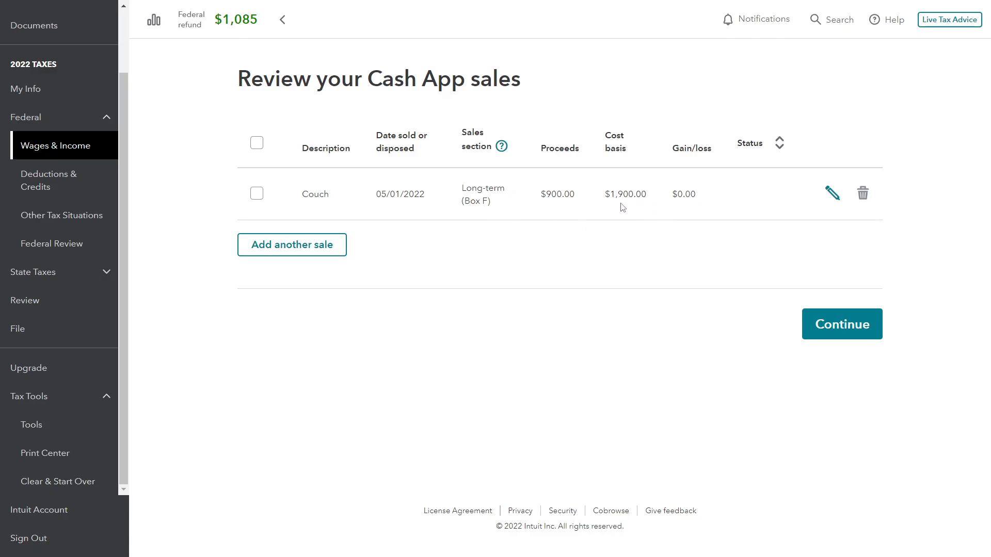
click(839, 329)
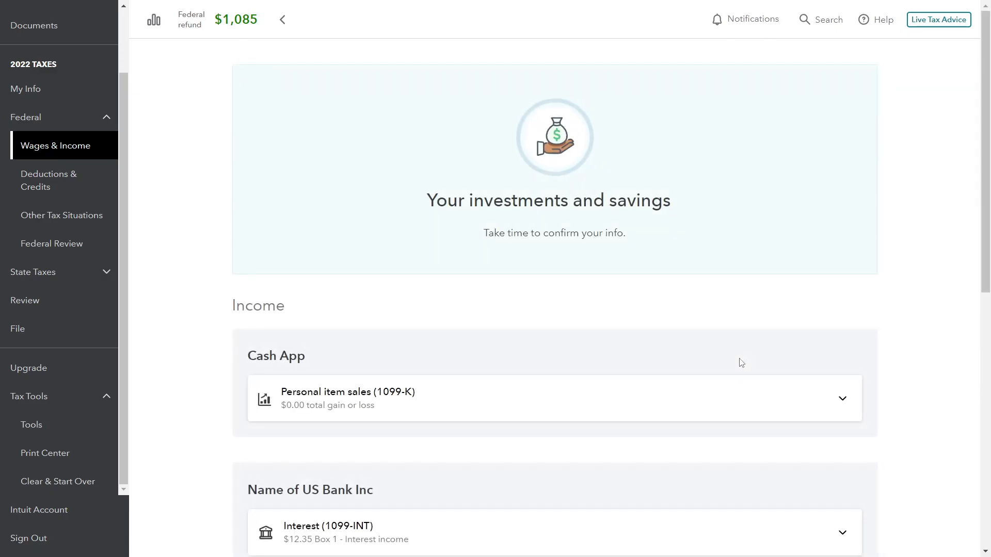
scroll(683, 347, down, 7)
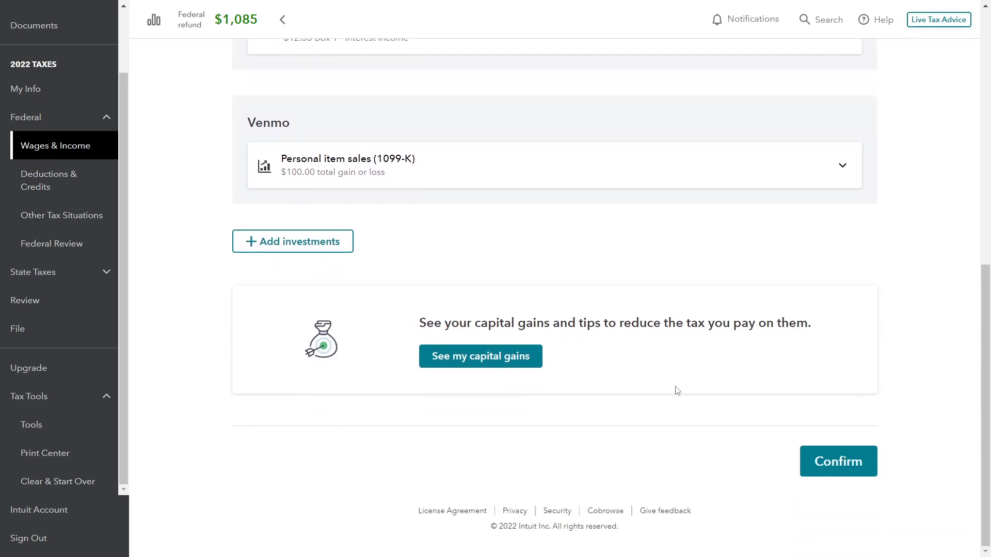
click(828, 460)
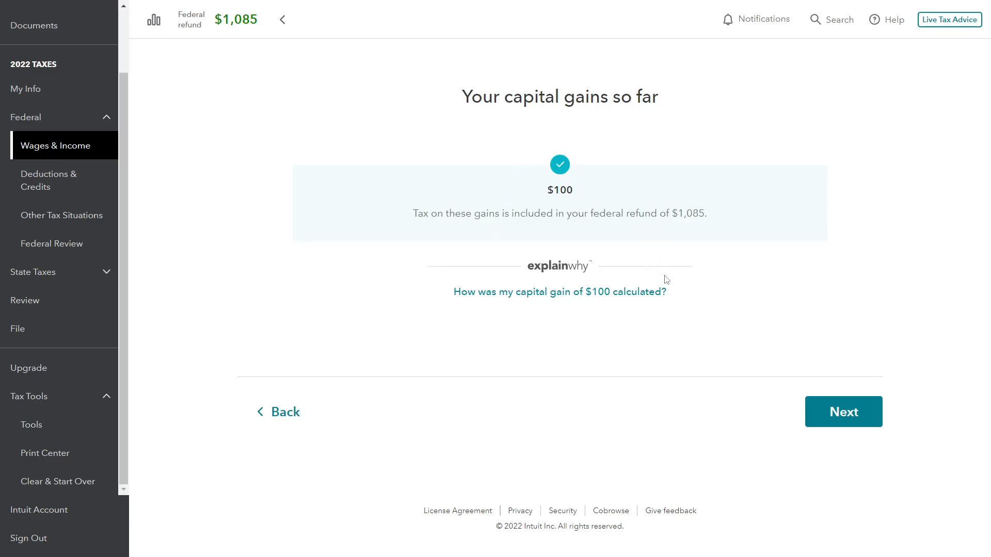
click(841, 414)
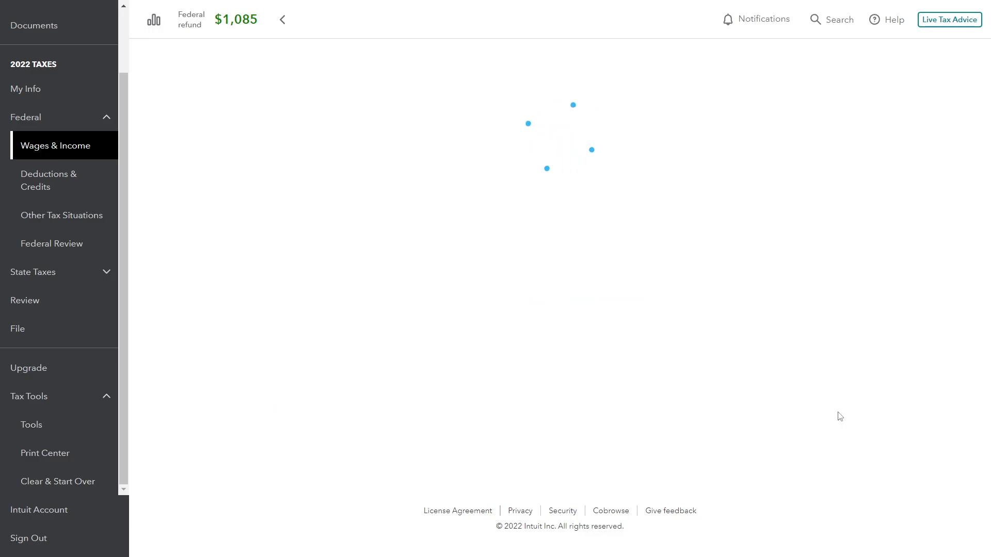
Generate a PDF of the 2022 Federal return with just the tax return forms and enlarge the window showing it.
scroll(633, 352, down, 8)
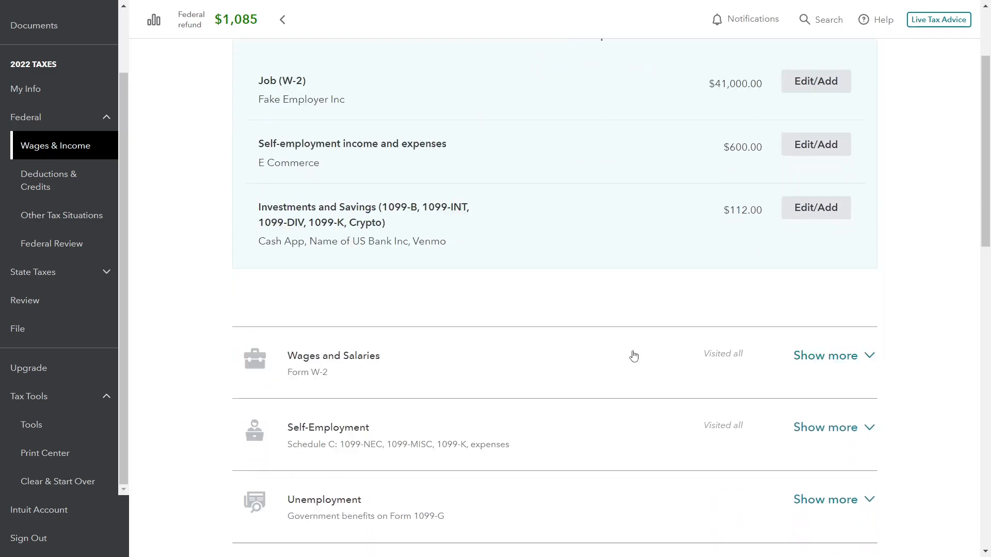
scroll(619, 346, down, 9)
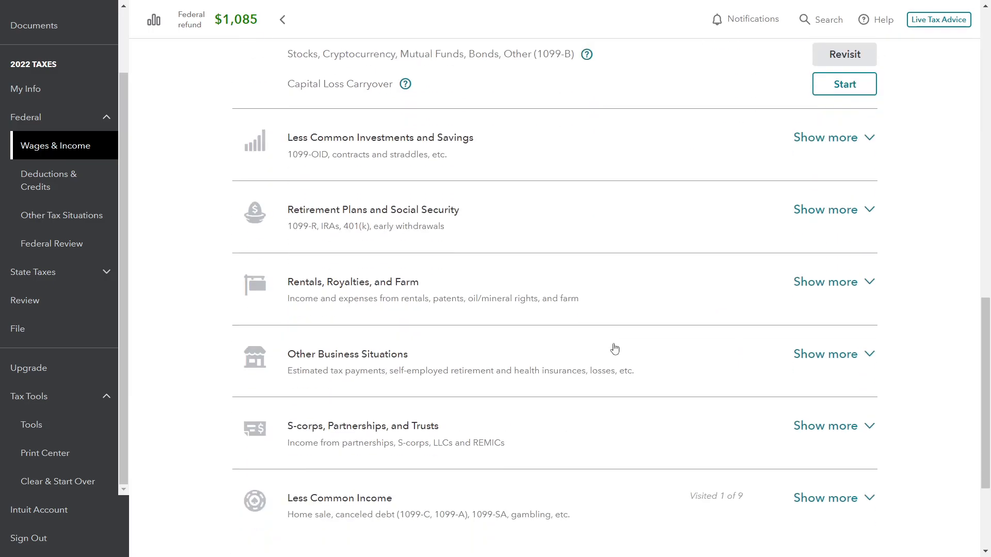
scroll(612, 348, up, 15)
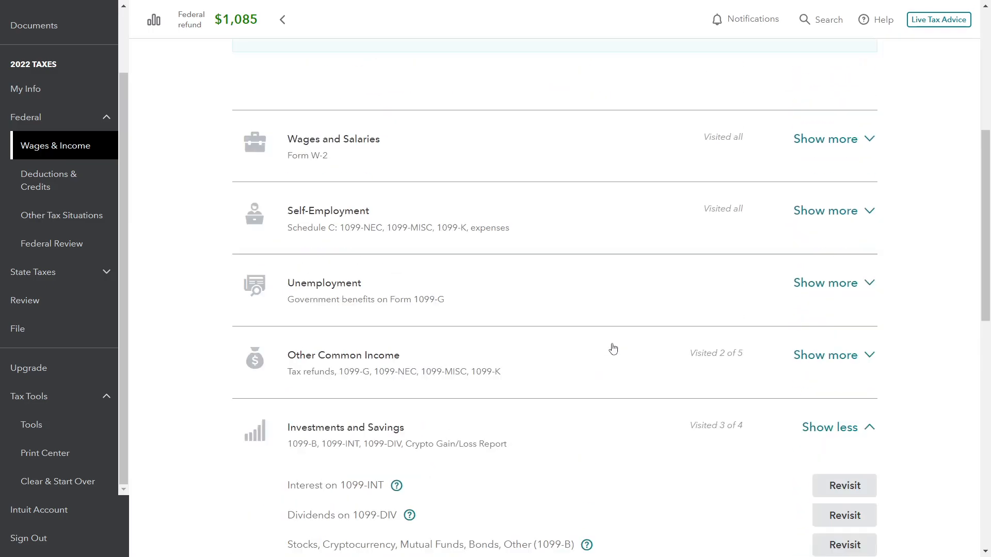
click(41, 452)
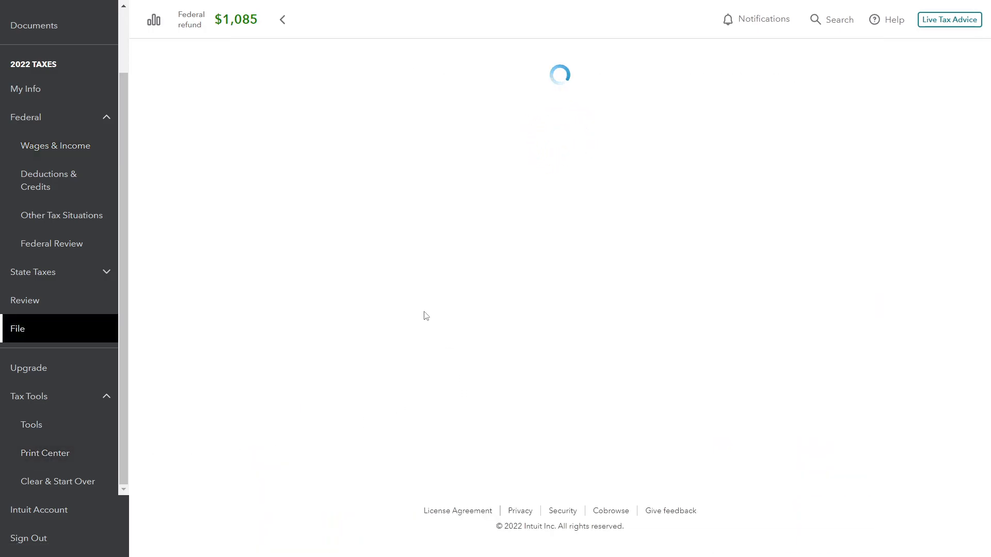
click(353, 238)
click(239, 154)
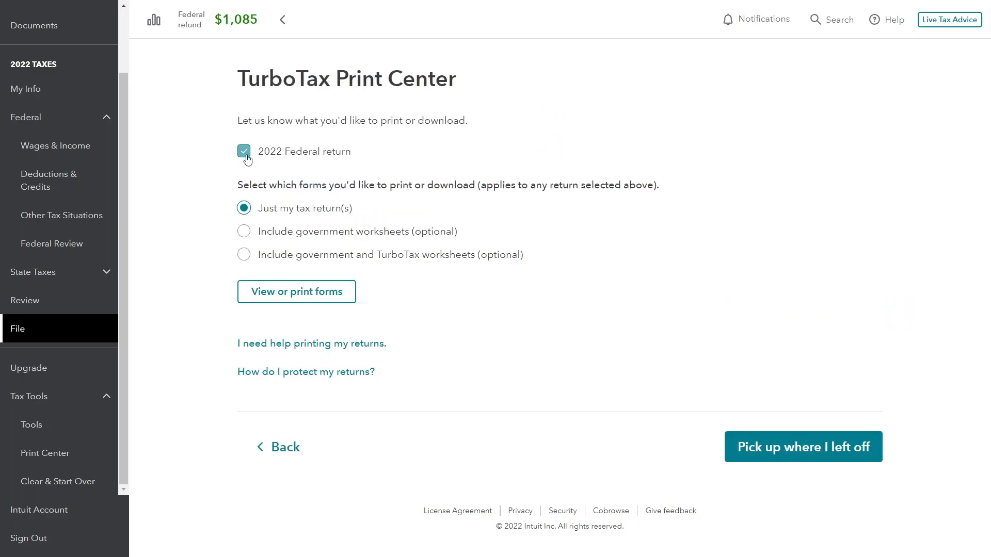
click(268, 293)
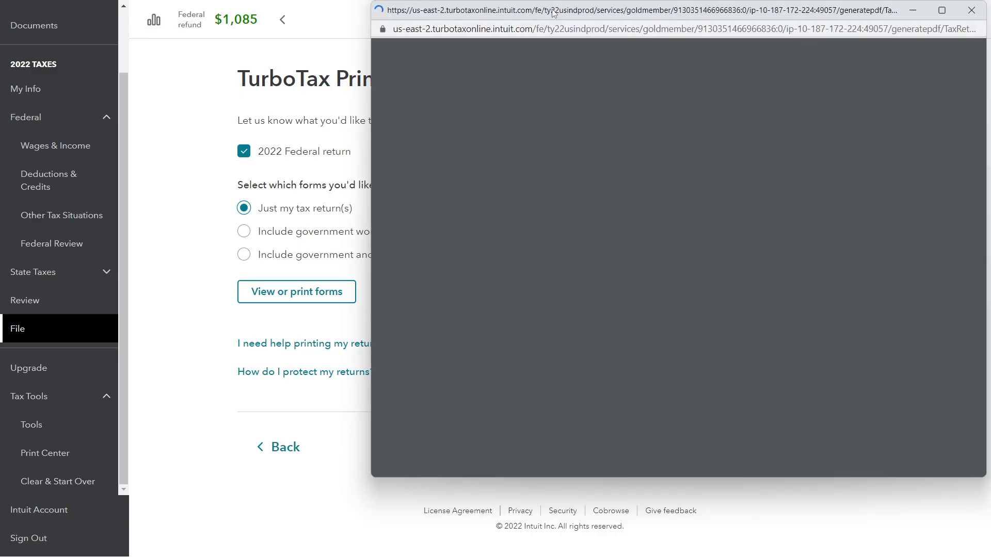
drag(552, 8, 336, 4)
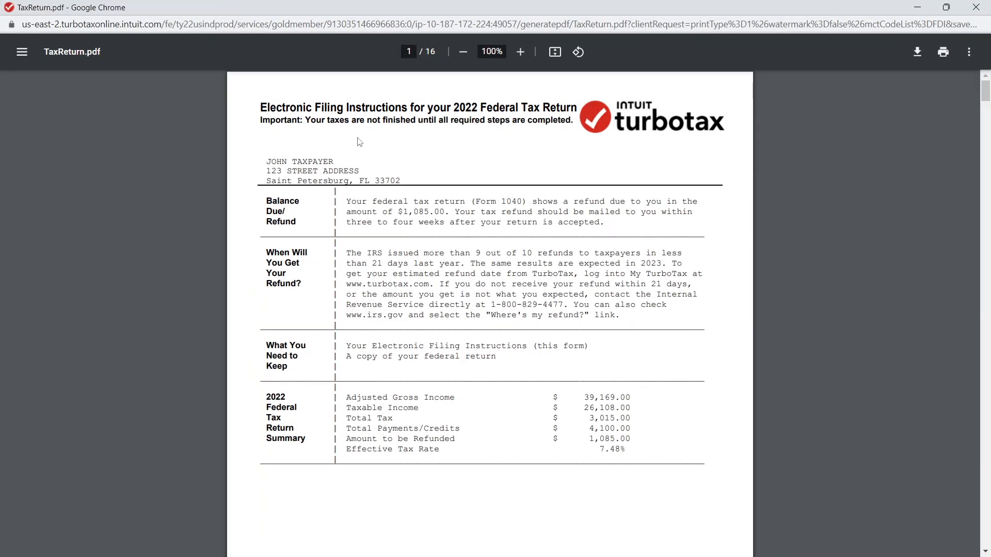
Examine the income, tax, payments and refund lines on both pages of Form 1040 in the generated return.
scroll(448, 274, down, 20)
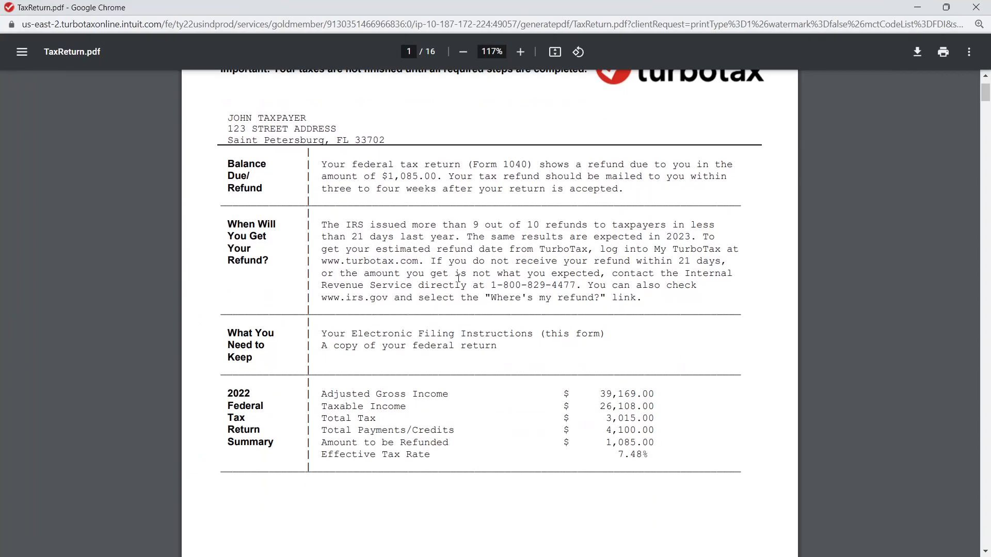
scroll(451, 273, down, 1)
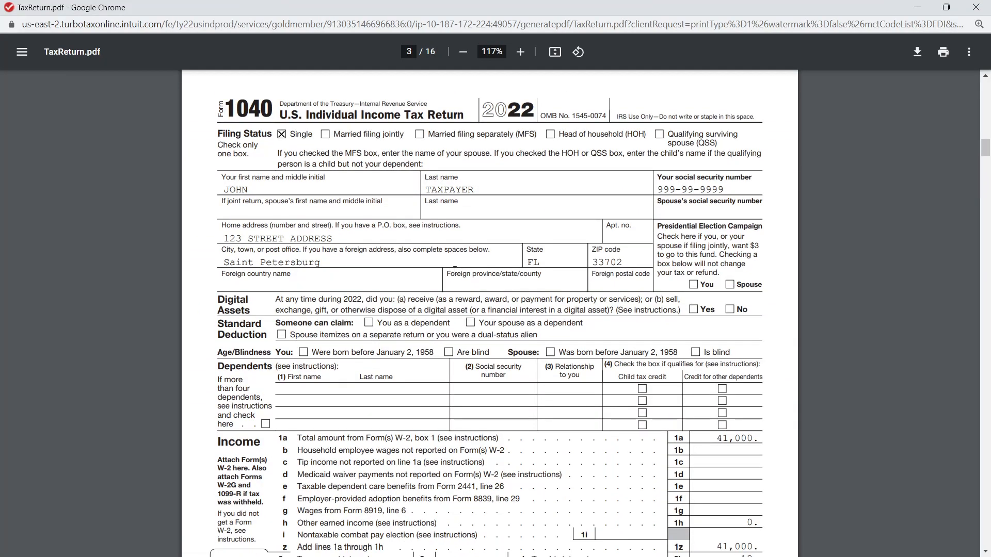
scroll(508, 353, down, 4)
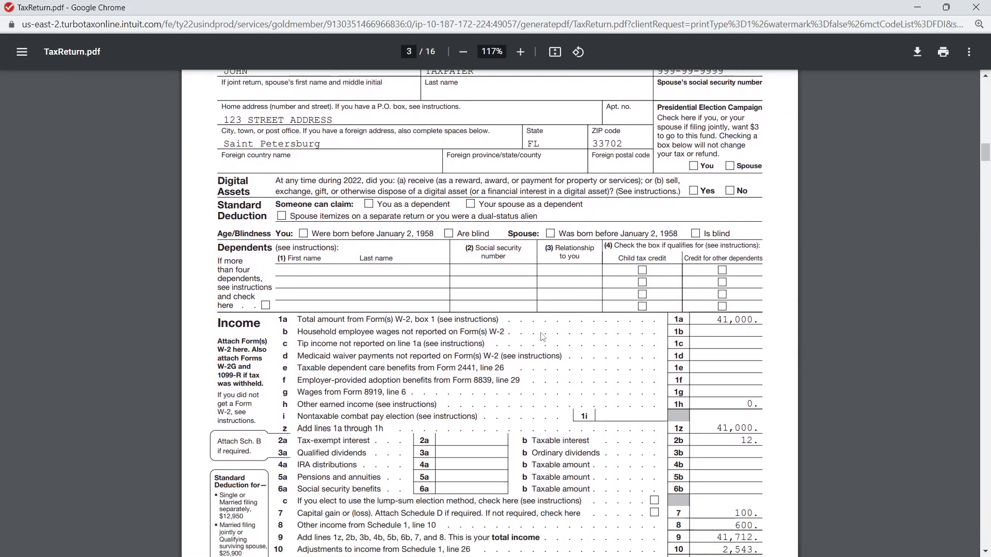
scroll(557, 319, down, 10)
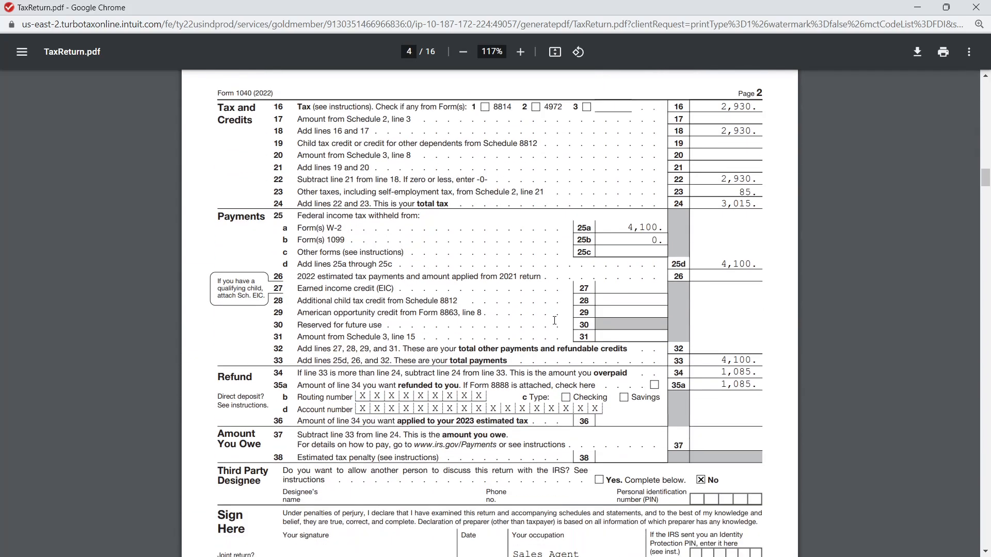
Examine the additional income and adjustments to income reported on Schedule 1.
scroll(554, 320, down, 18)
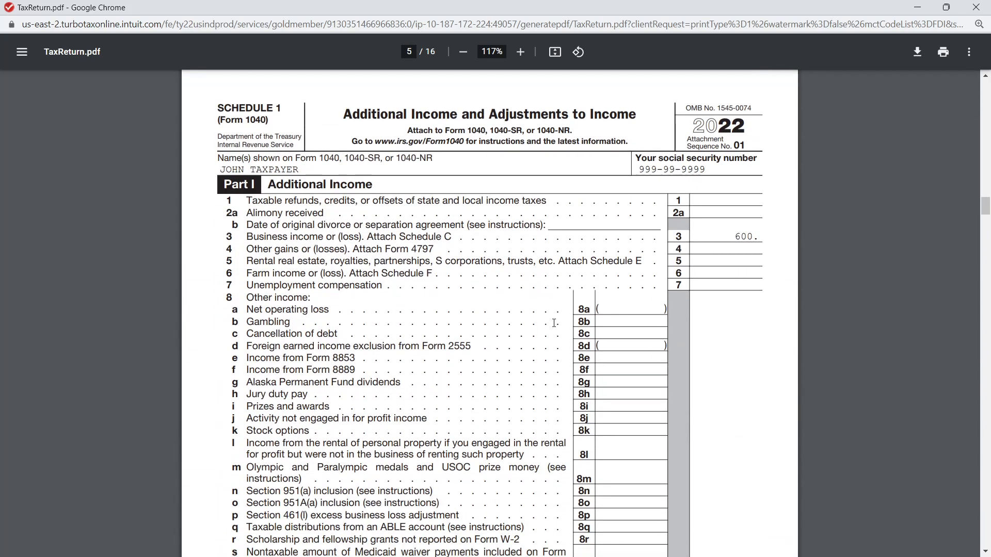
scroll(554, 323, up, 3)
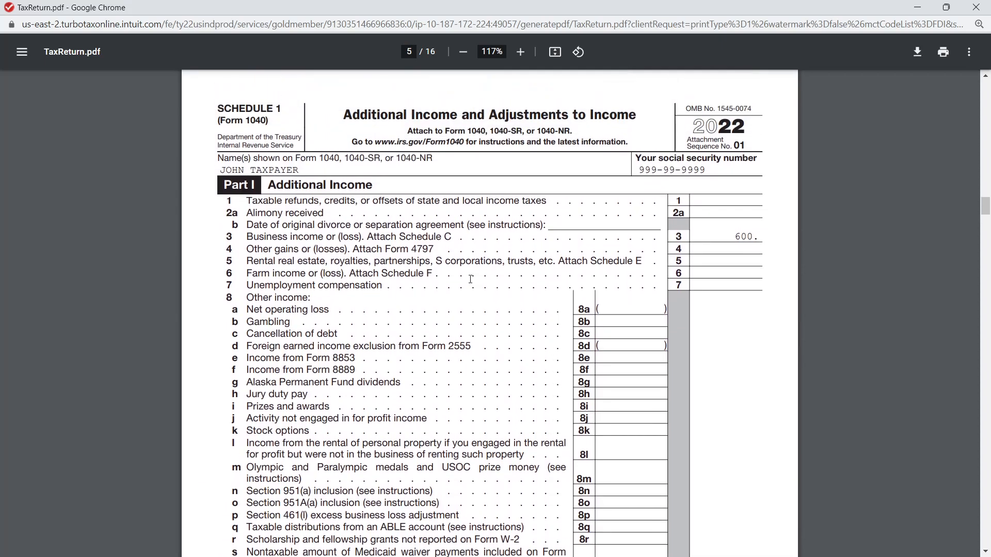
scroll(471, 279, down, 2)
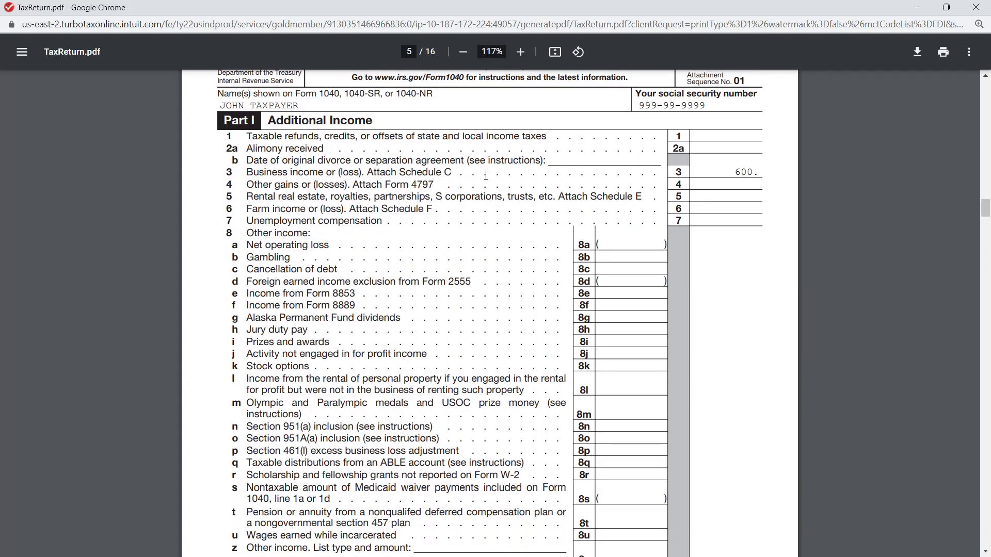
scroll(486, 176, down, 4)
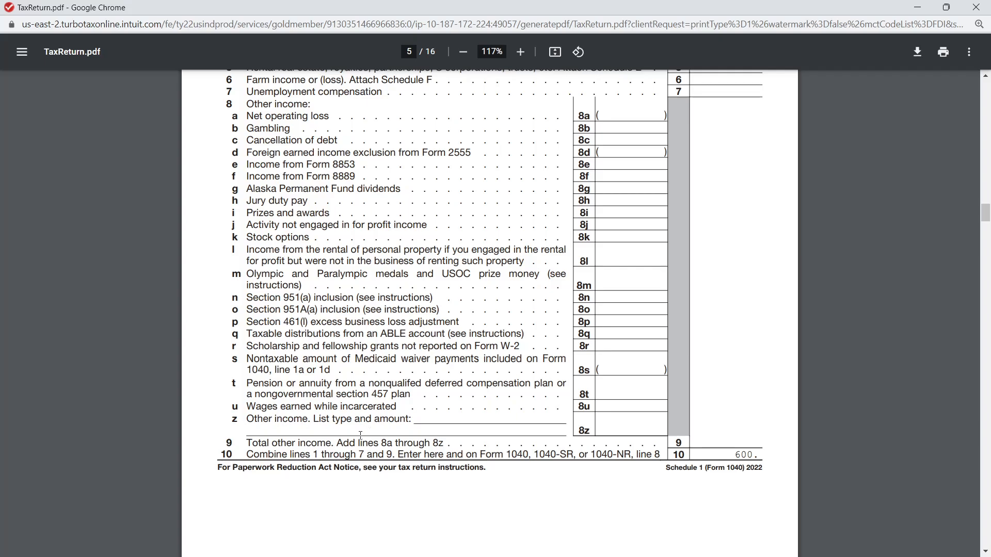
scroll(383, 436, down, 15)
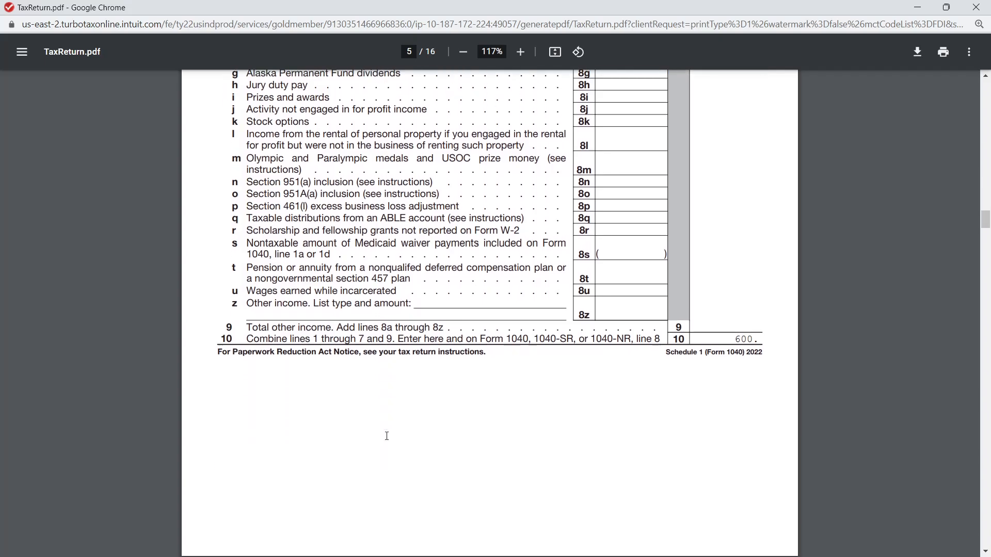
scroll(407, 413, down, 6)
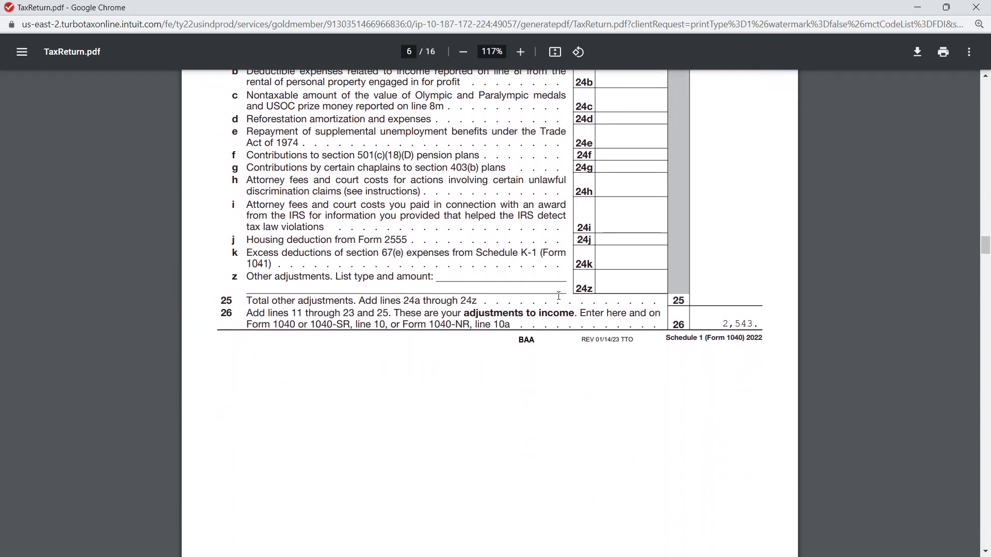
Examine the television and couch sales on Form 8949, after looking through Schedules 2, C and D.
scroll(559, 304, down, 18)
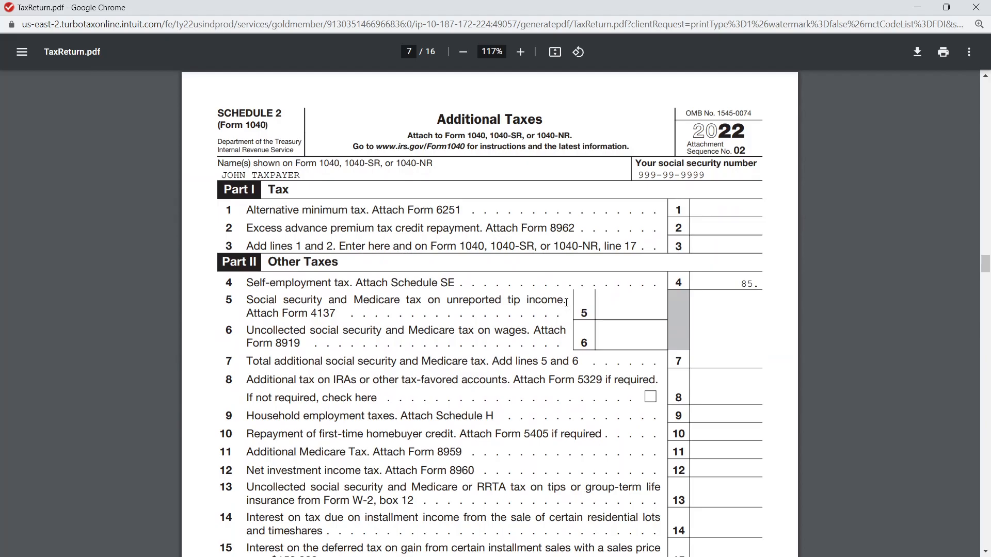
scroll(566, 302, down, 20)
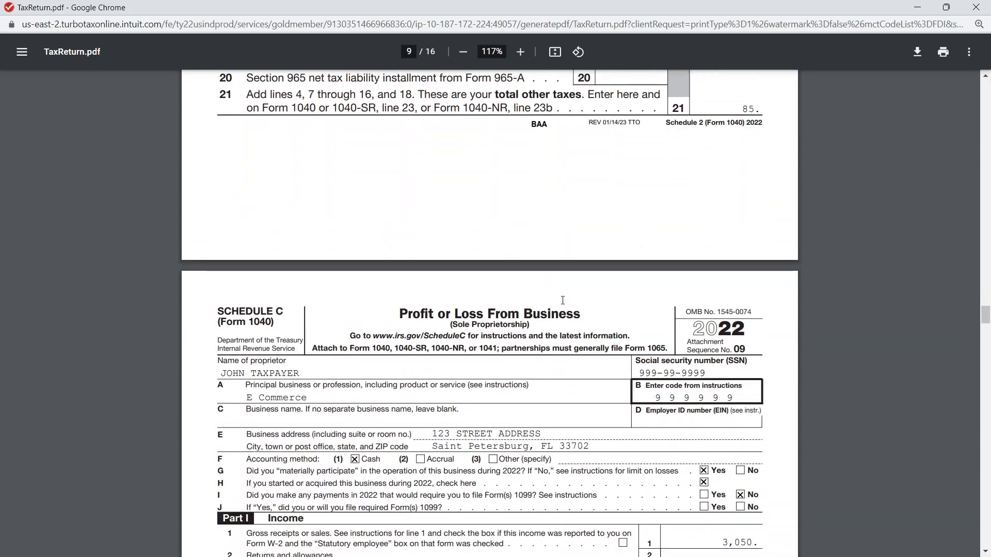
scroll(562, 301, down, 20)
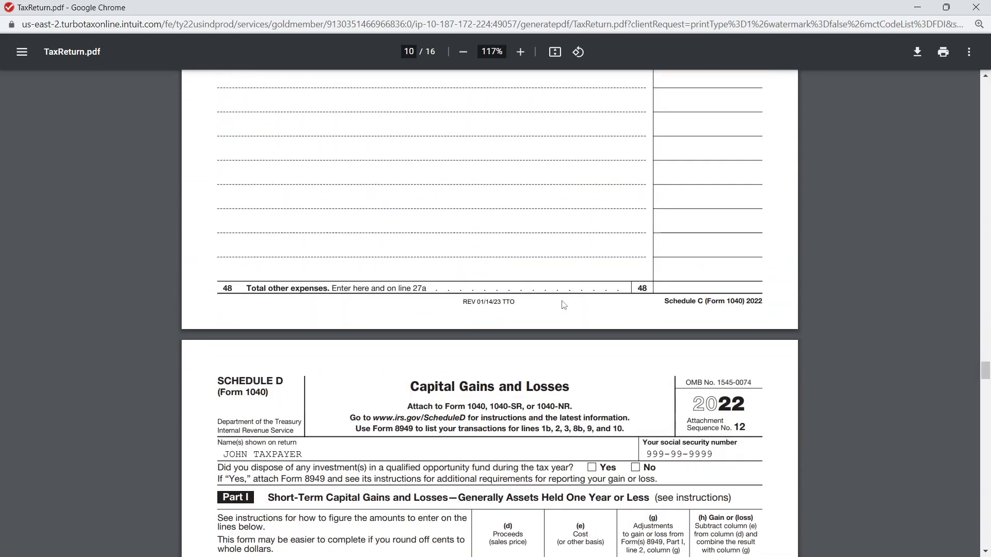
scroll(564, 305, down, 12)
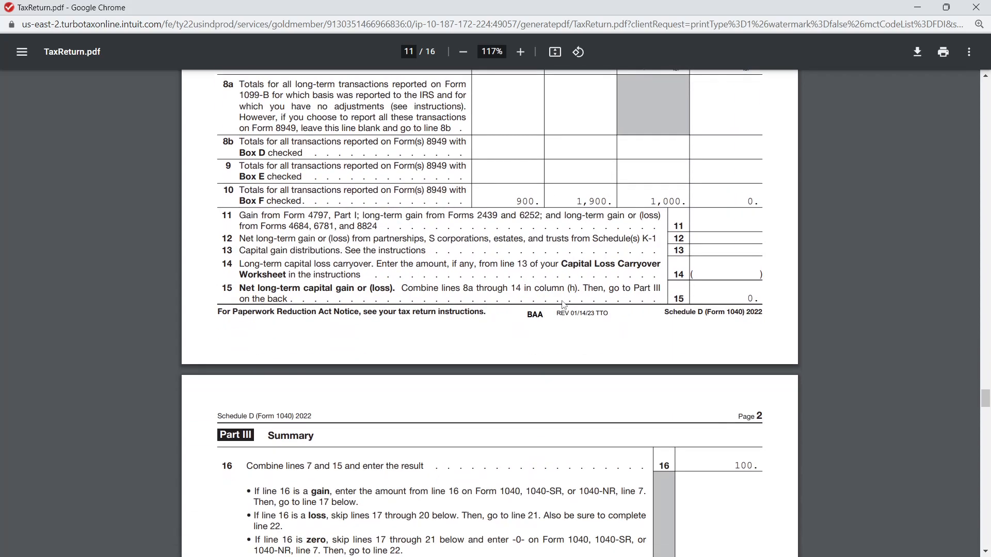
scroll(564, 305, down, 20)
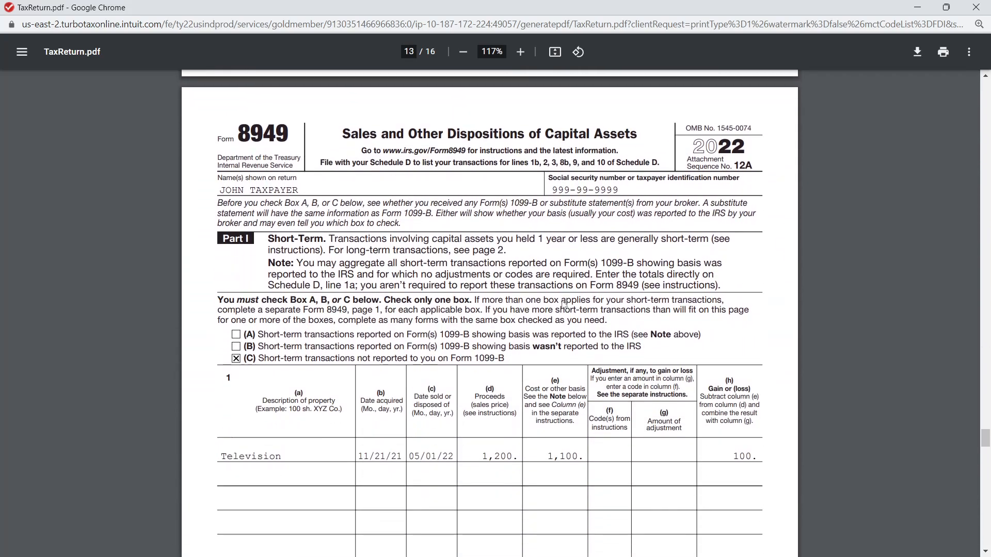
scroll(385, 466, up, 2)
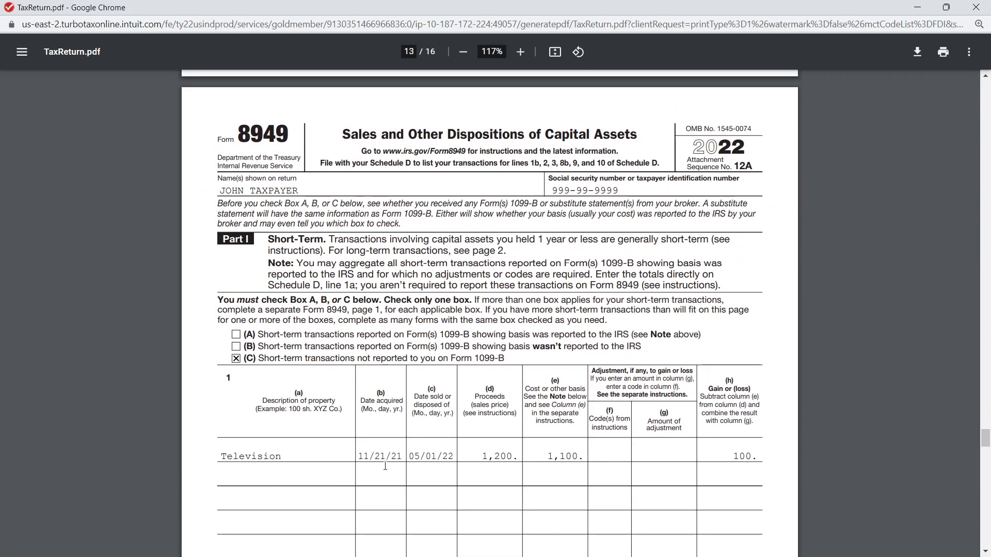
scroll(375, 432, down, 12)
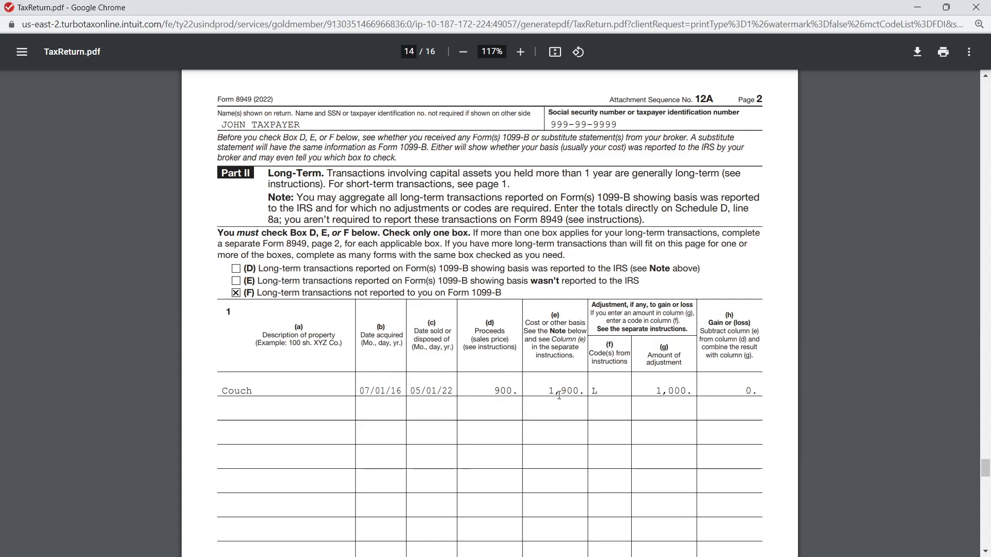
Go back through the return from Form 8949 to the additional income section of Schedule 1.
scroll(594, 366, up, 1)
scroll(588, 379, up, 20)
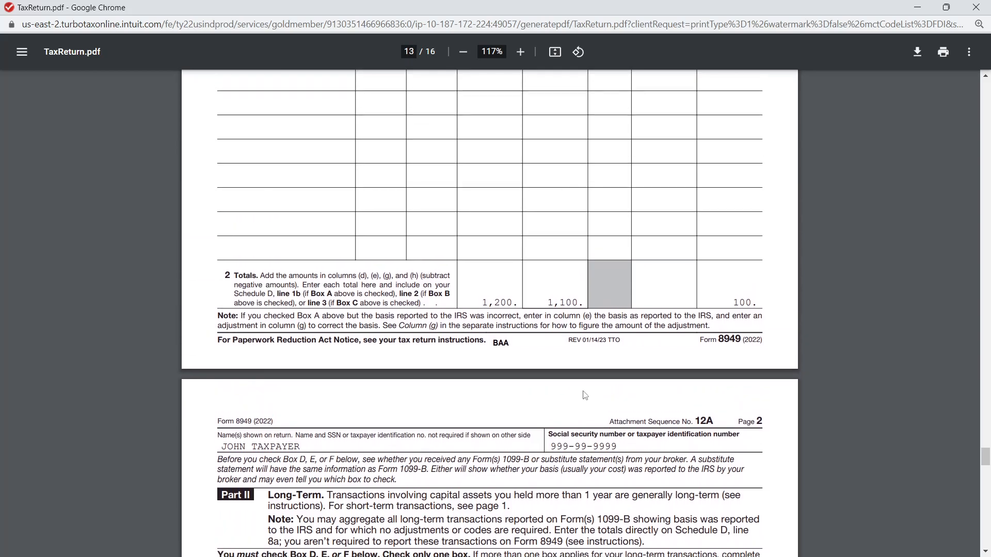
scroll(561, 435, up, 20)
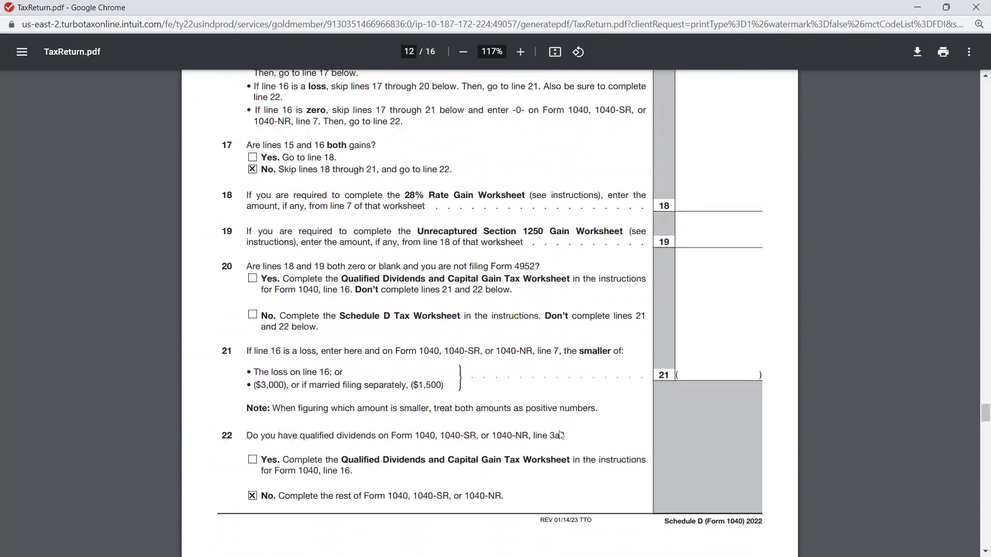
scroll(546, 423, up, 20)
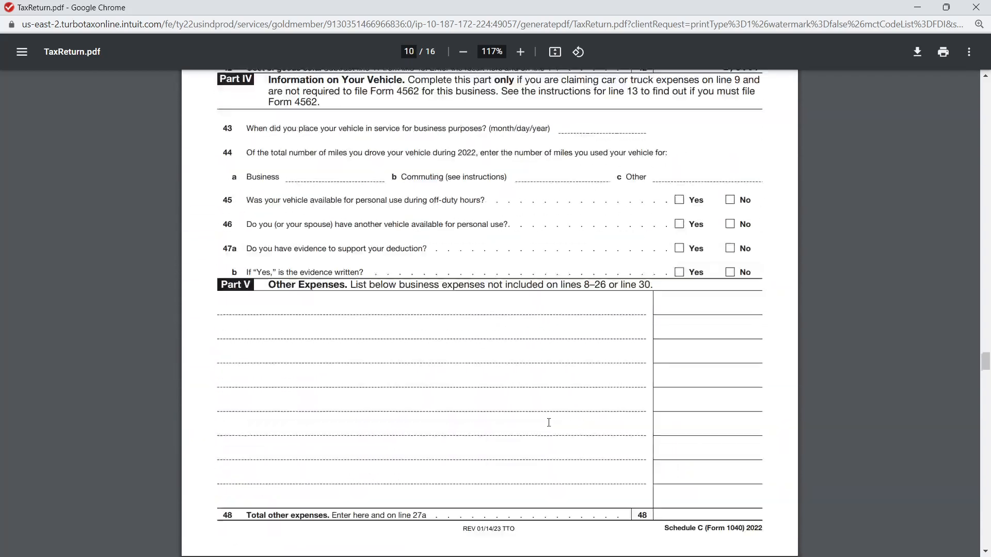
scroll(549, 423, up, 20)
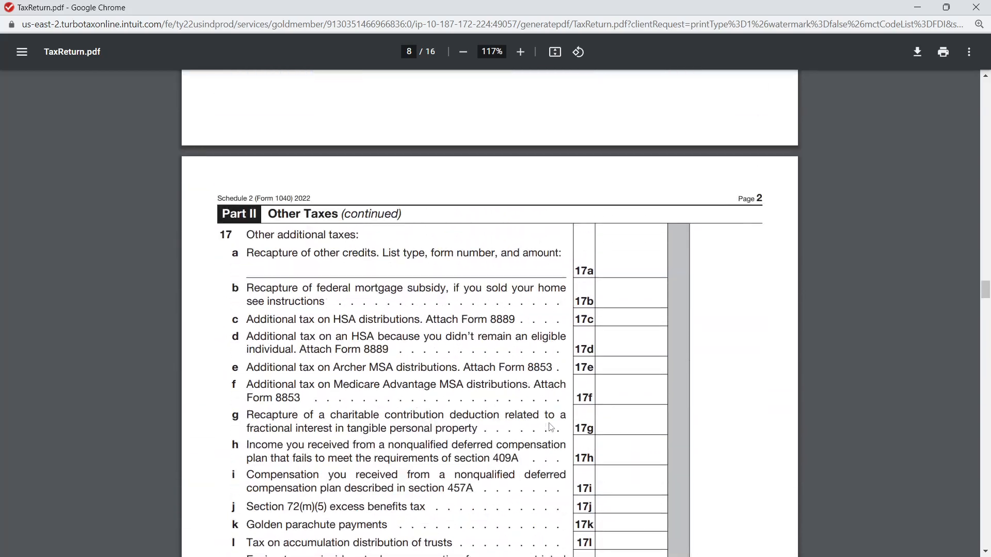
scroll(550, 426, up, 20)
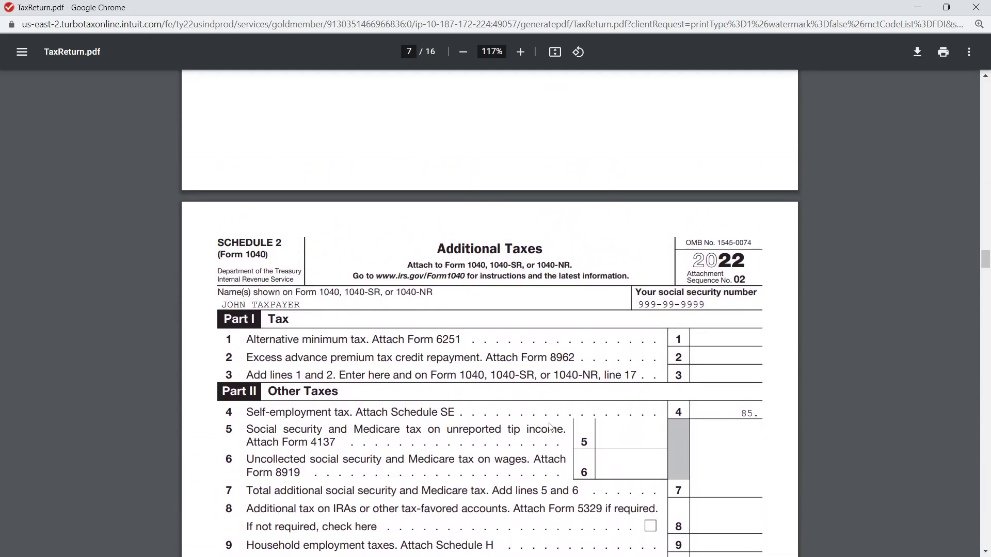
scroll(550, 427, up, 5)
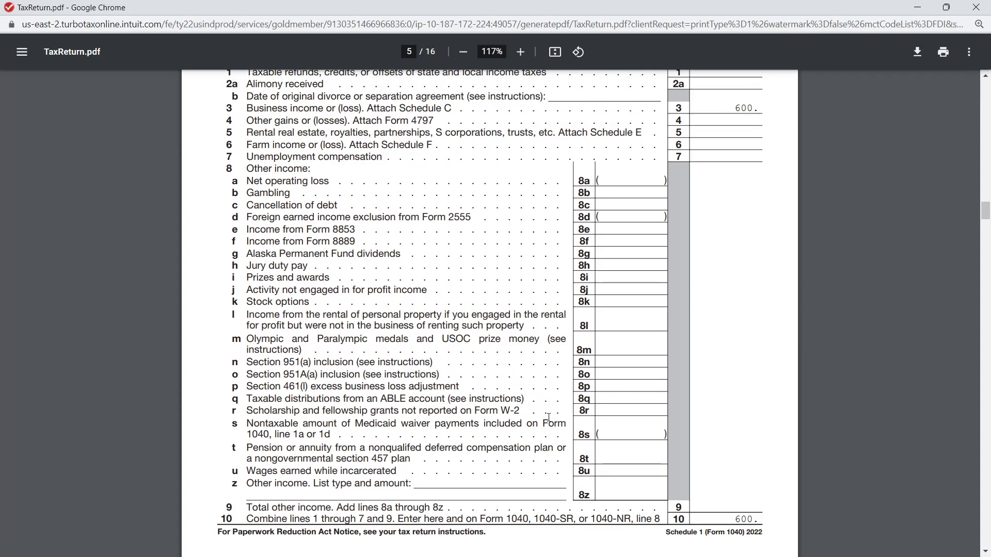
Review Part I additional income on Schedule 1 and the Part II adjustments to income, through line 26.
scroll(237, 234, up, 1)
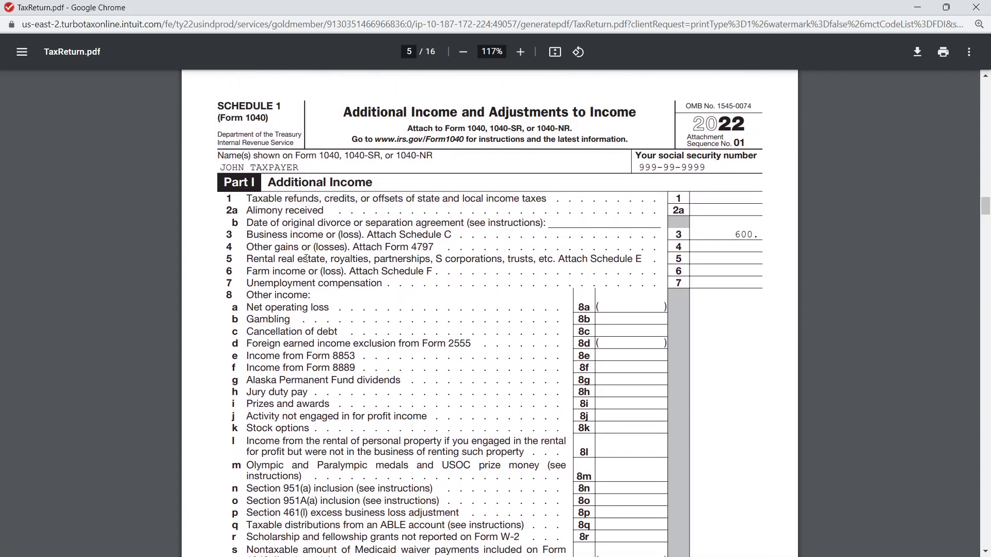
scroll(319, 339, down, 4)
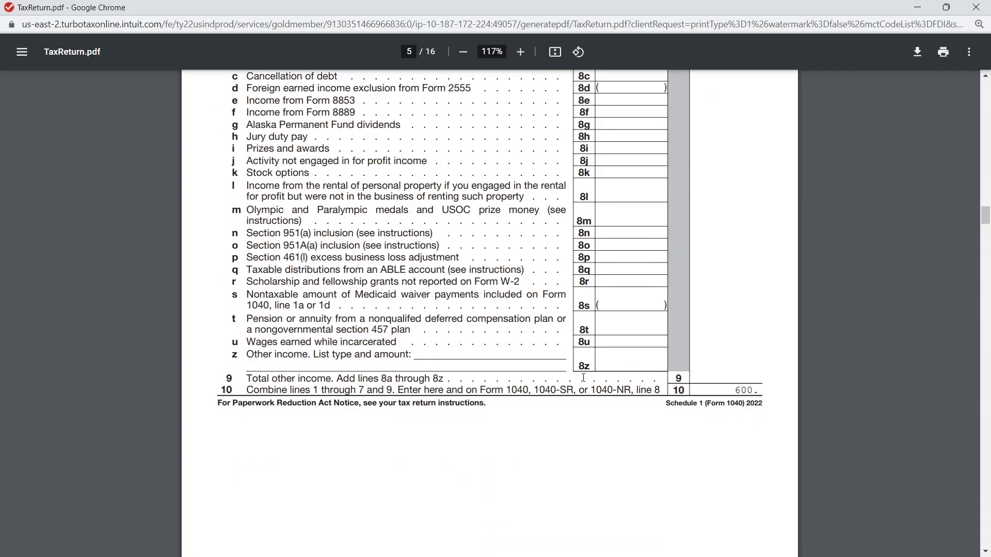
scroll(670, 374, down, 7)
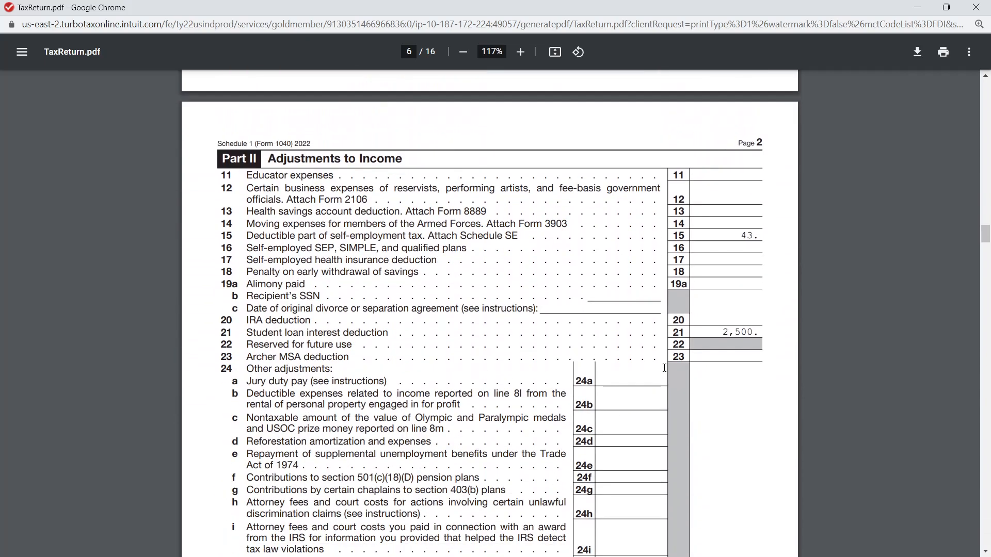
scroll(664, 372, down, 1)
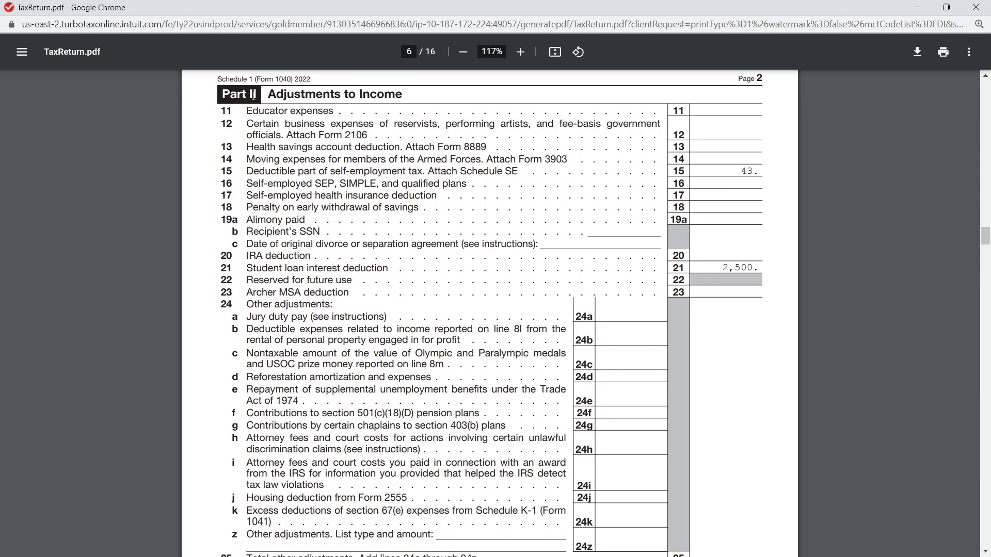
scroll(253, 94, down, 2)
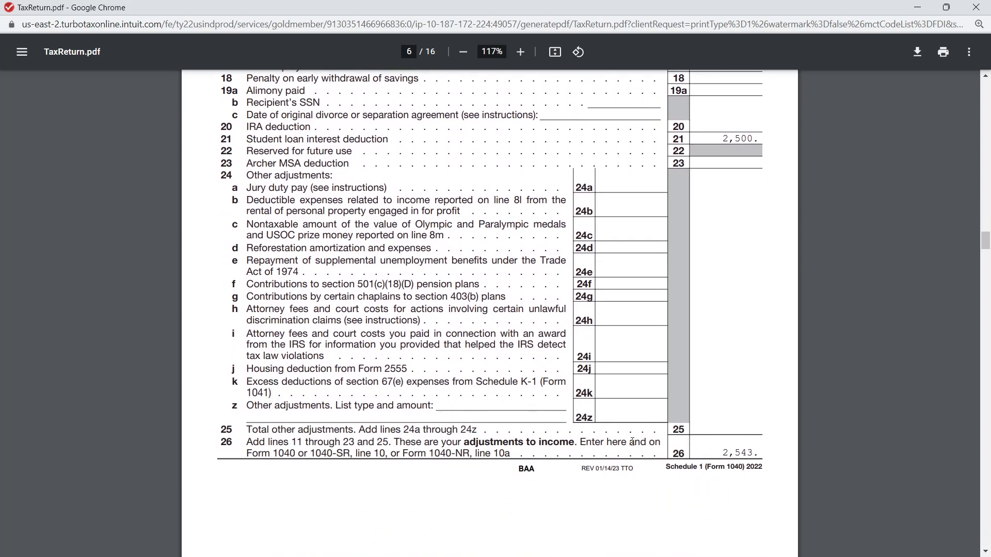
scroll(622, 434, up, 10)
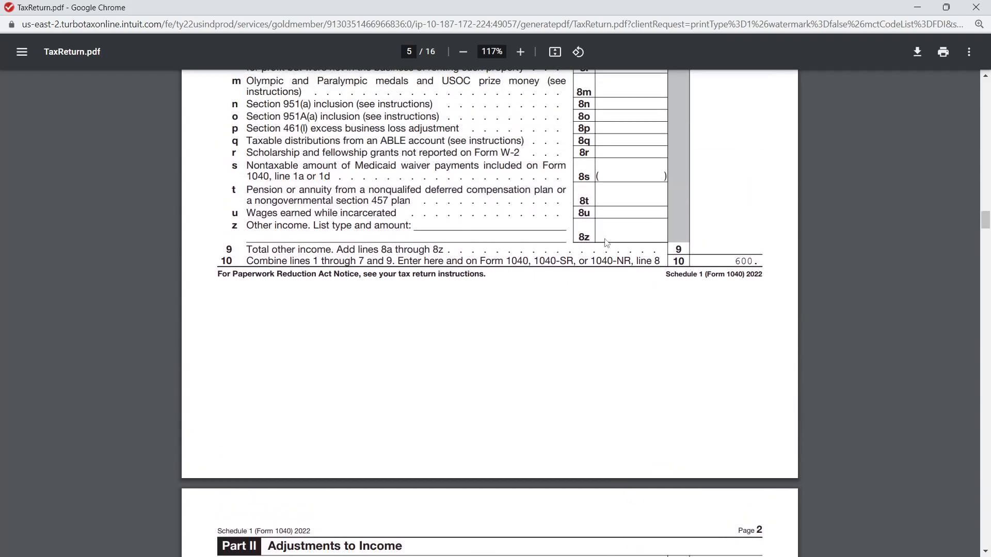
scroll(609, 253, down, 8)
scroll(609, 254, down, 3)
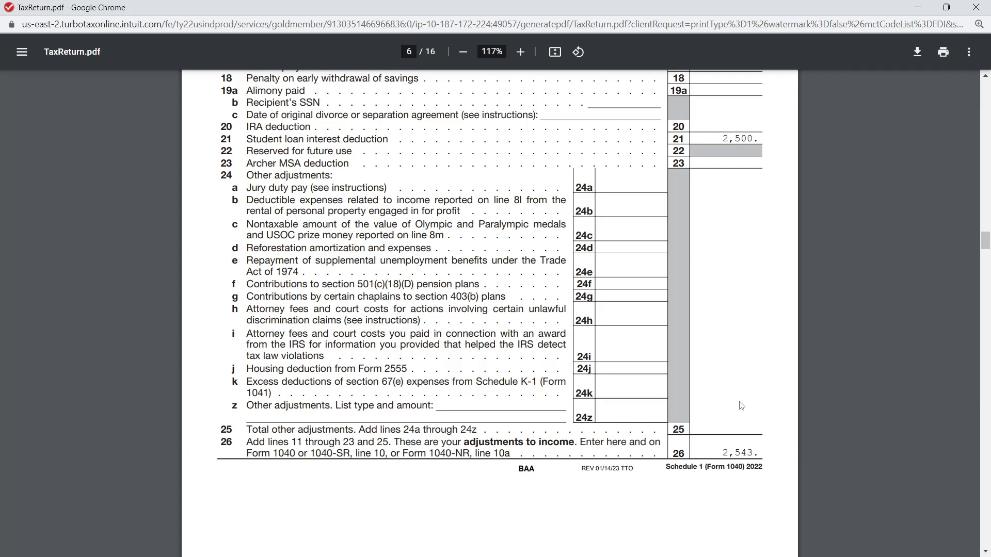
Look past Schedules 2, C and D and recheck the short-term television sale and long-term couch sale on Form 8949.
scroll(741, 406, down, 8)
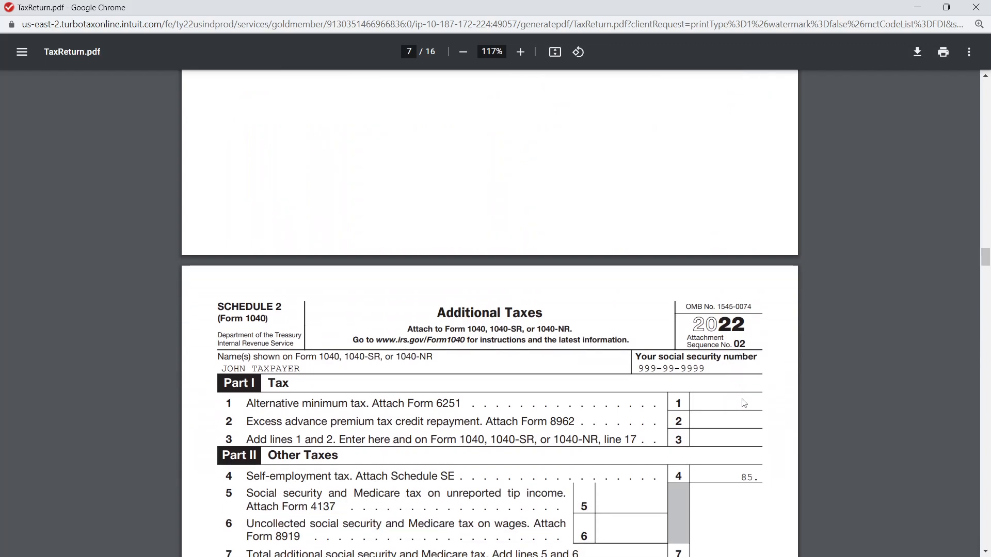
scroll(743, 403, down, 20)
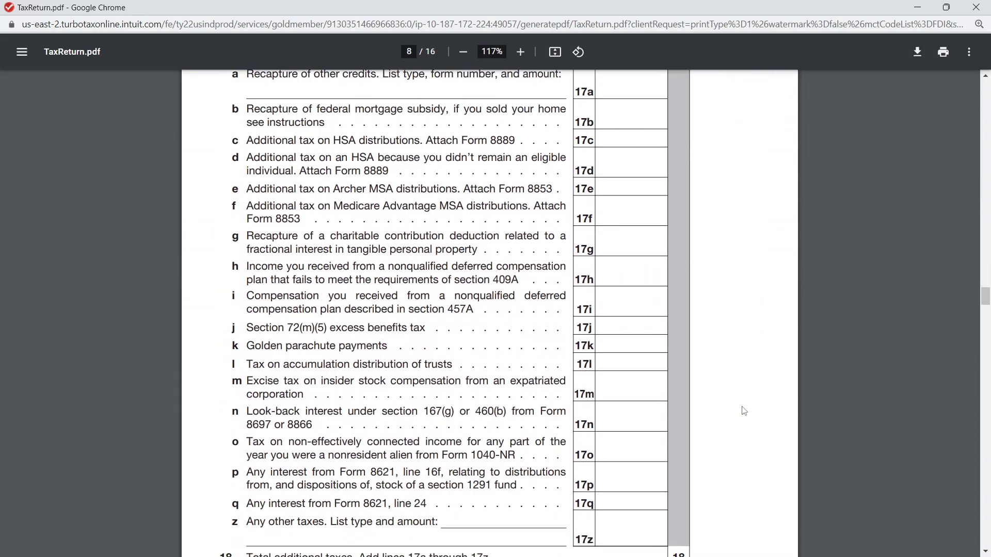
scroll(744, 411, down, 6)
scroll(744, 406, down, 10)
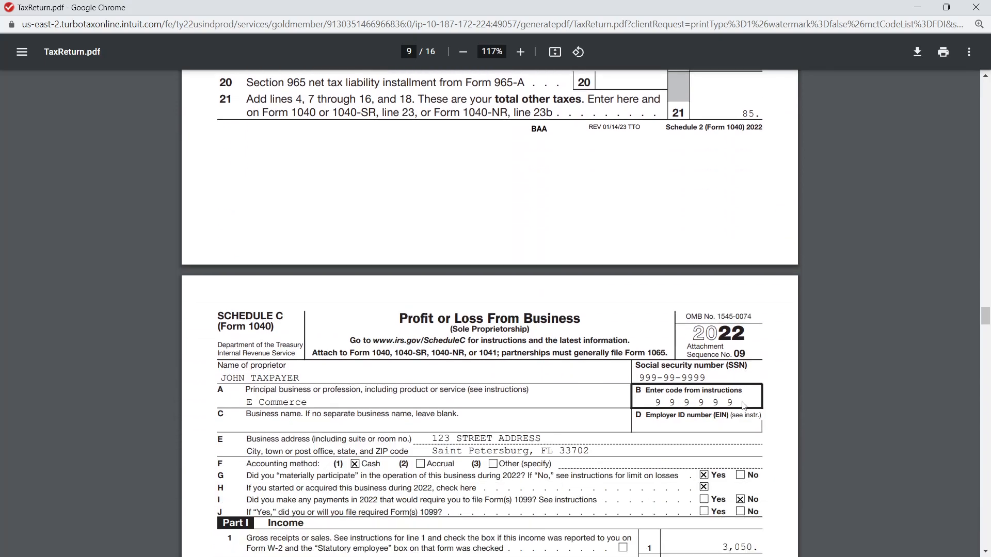
scroll(744, 403, down, 20)
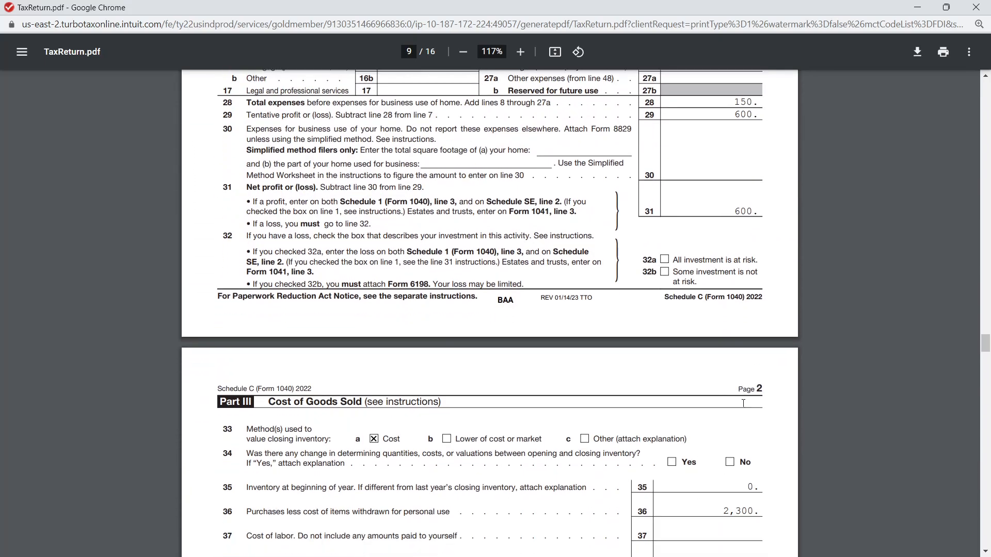
scroll(744, 405, down, 15)
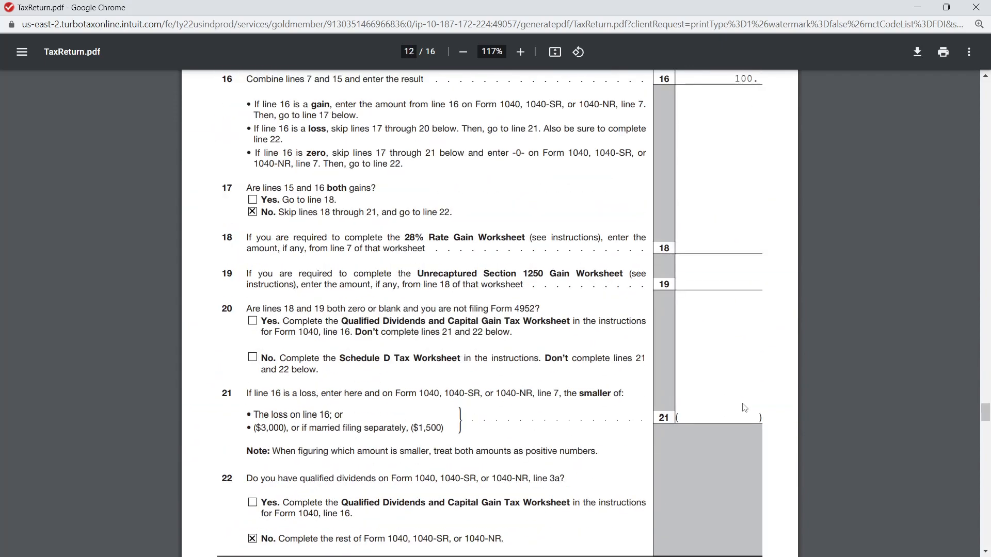
scroll(743, 407, up, 3)
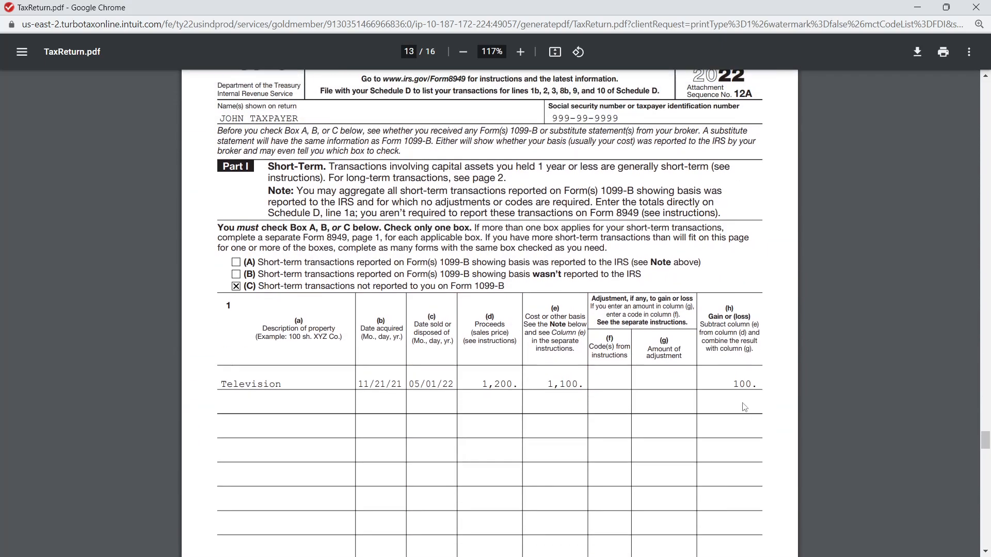
scroll(744, 403, down, 1)
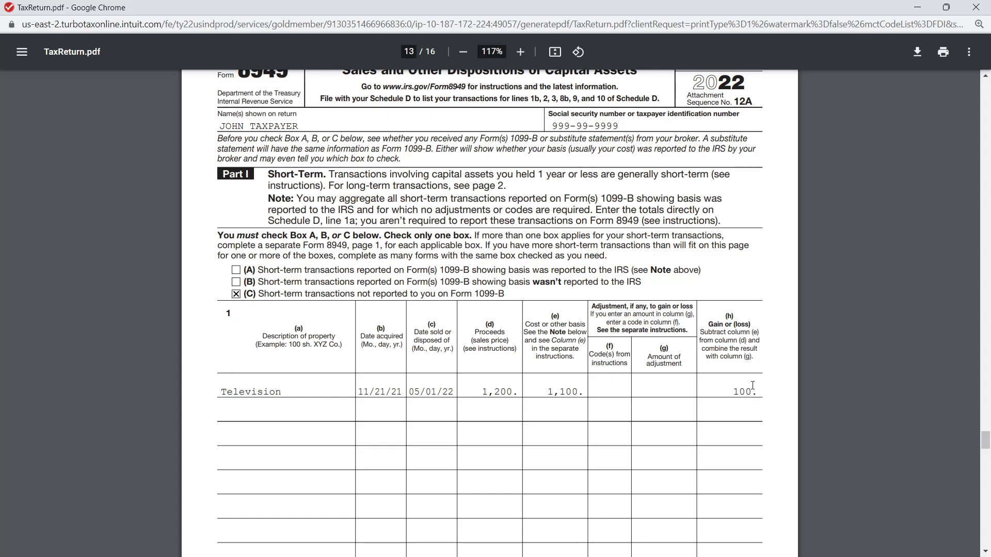
scroll(752, 385, up, 1)
scroll(752, 386, down, 11)
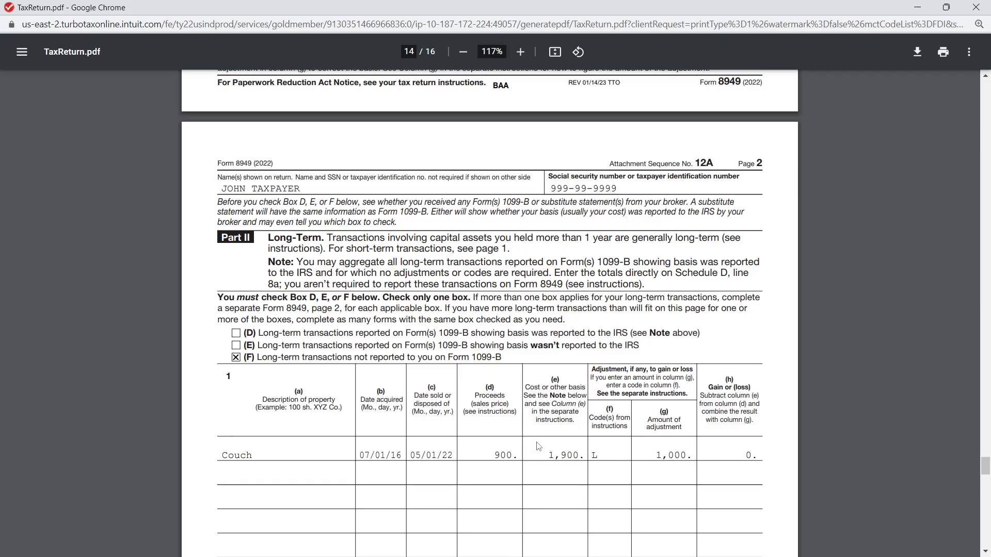
scroll(542, 447, down, 3)
scroll(538, 447, up, 1)
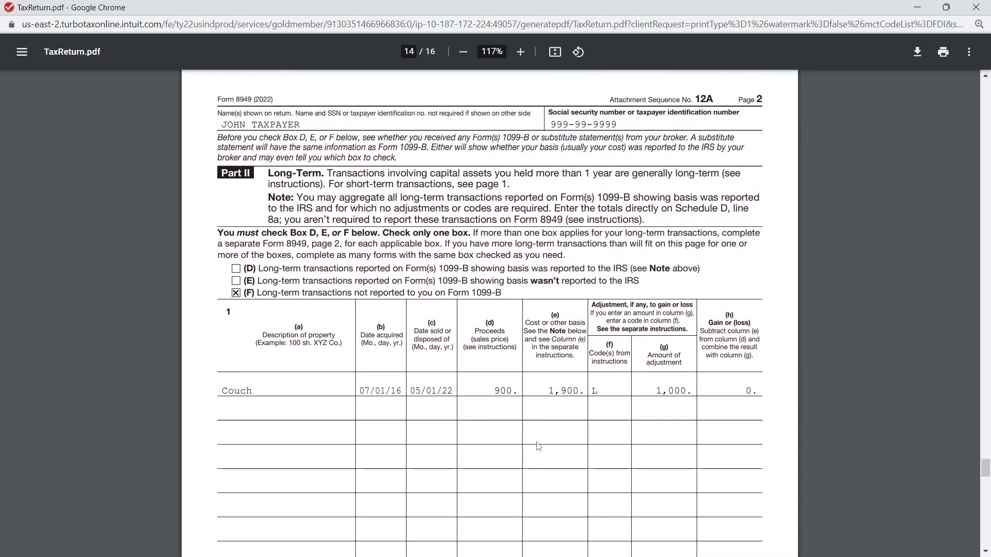